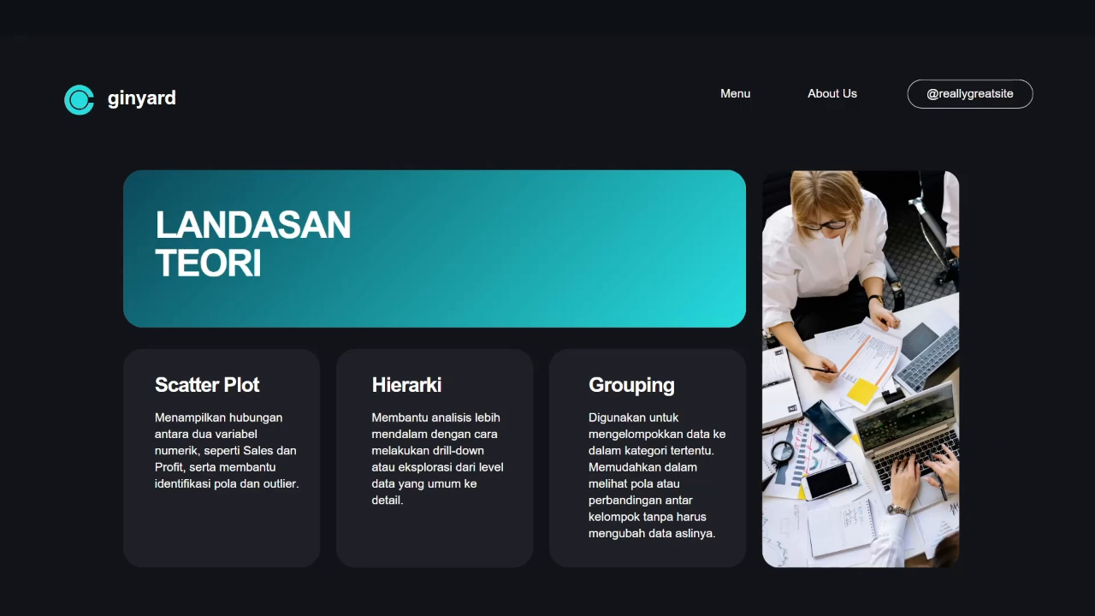
Page through the slides up to the conclusion, go back to the "Lets make the visual" slide and exit the slideshow.
{"action": "key", "text": "Right"}
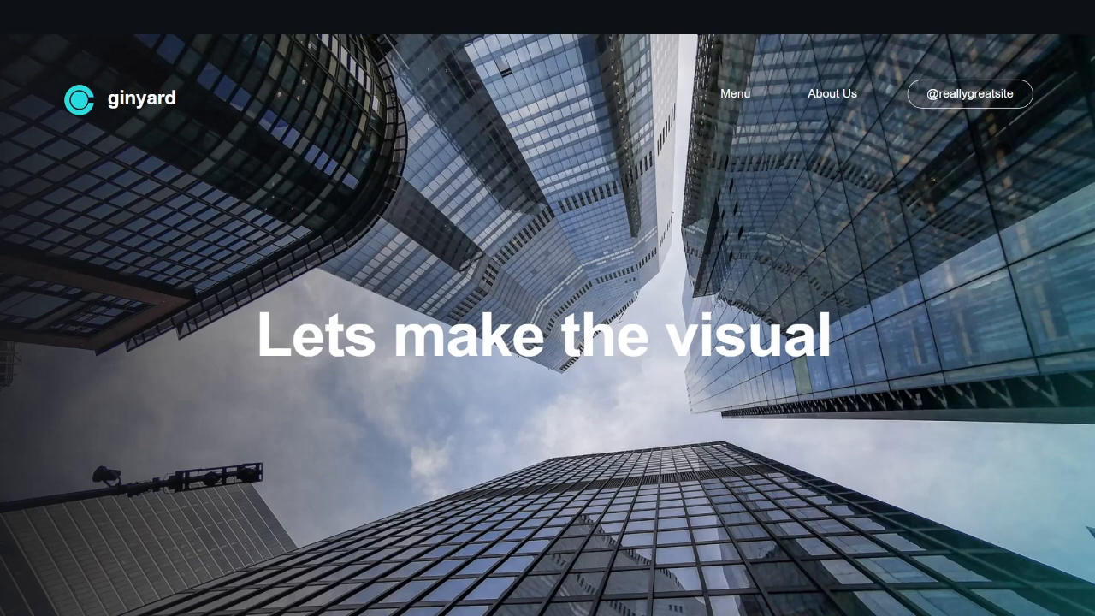
{"action": "key", "text": "Right"}
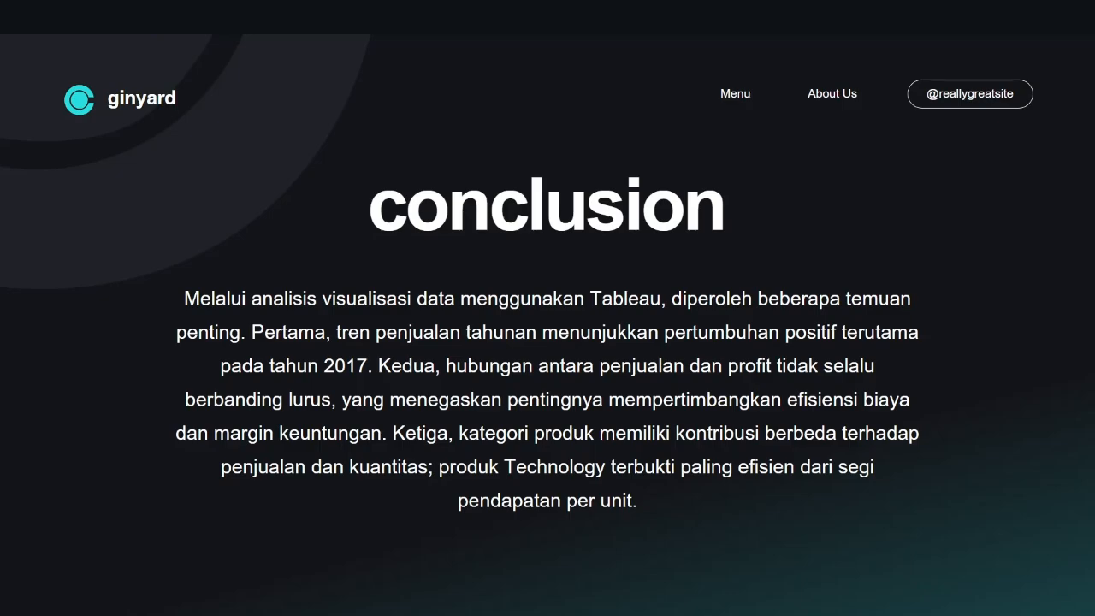
{"action": "key", "text": "Left"}
{"action": "key", "text": "Escape"}
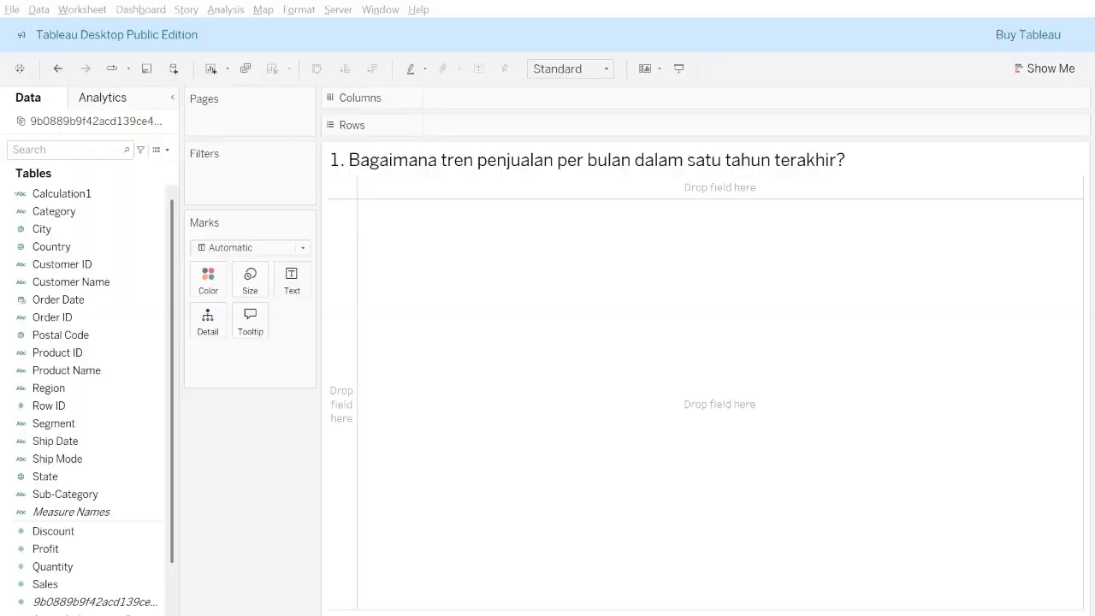
{"action": "left_click", "coordinate": [957, 505]}
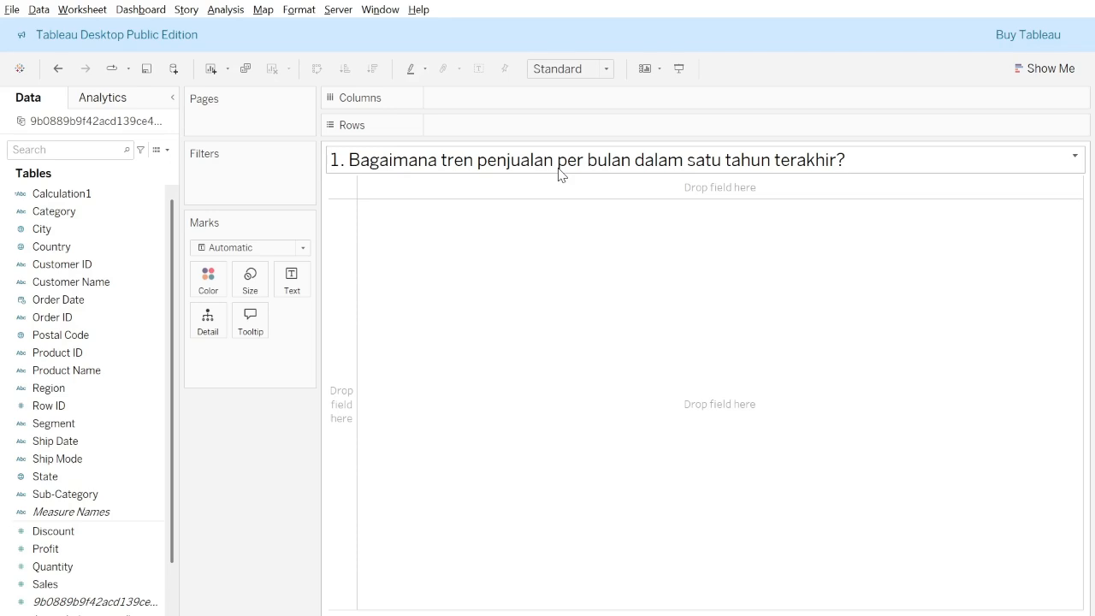
{"action": "key", "text": "alt+Tab"}
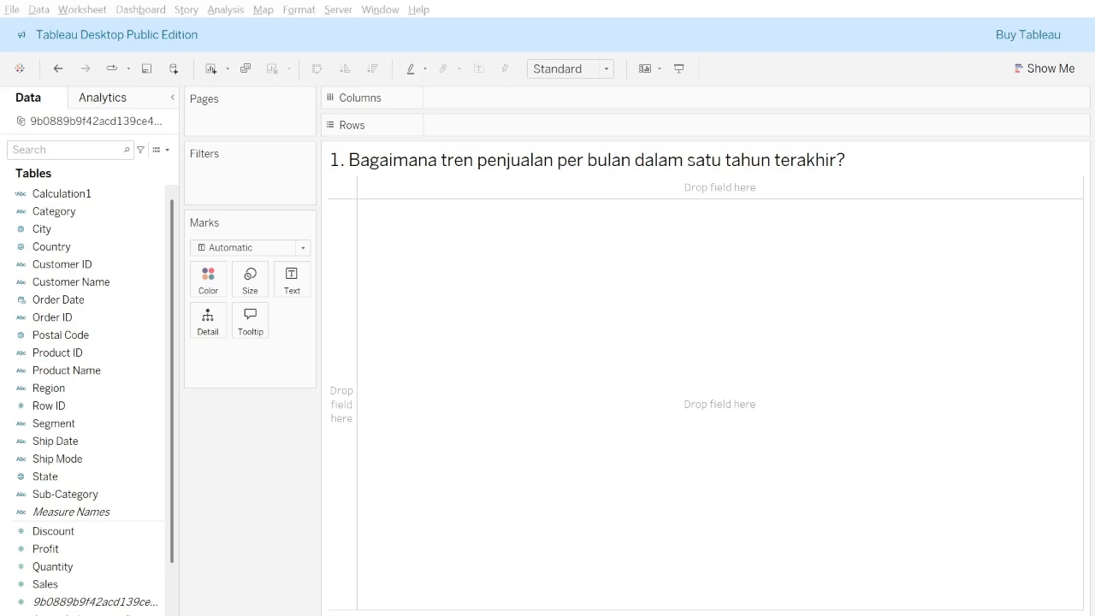
{"action": "left_click", "coordinate": [558, 169]}
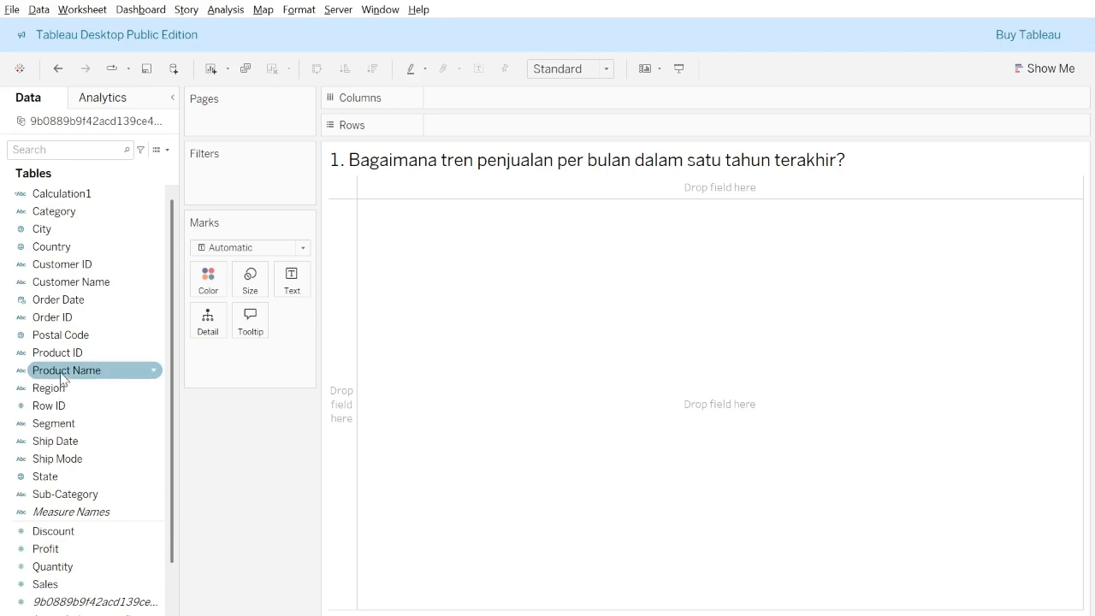
{"action": "key", "text": "alt+Tab"}
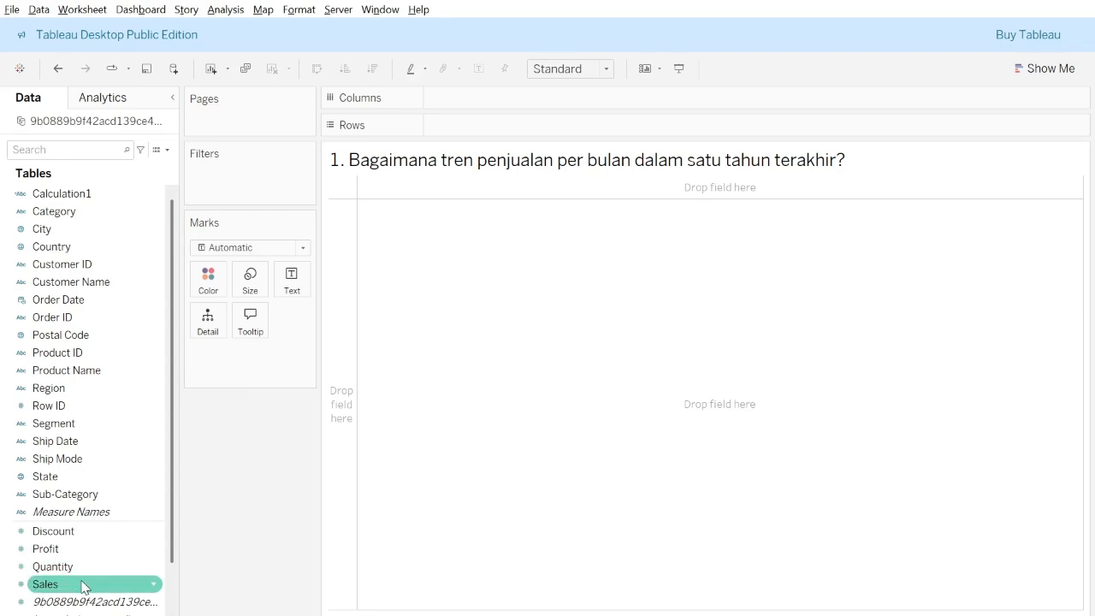
Build the question 1 sales trend line chart with Sales on rows and Order Date on columns.
{"action": "left_click_drag", "start_coordinate": [82, 585], "coordinate": [598, 79]}
{"action": "left_click_drag", "start_coordinate": [506, 128], "coordinate": [507, 128]}
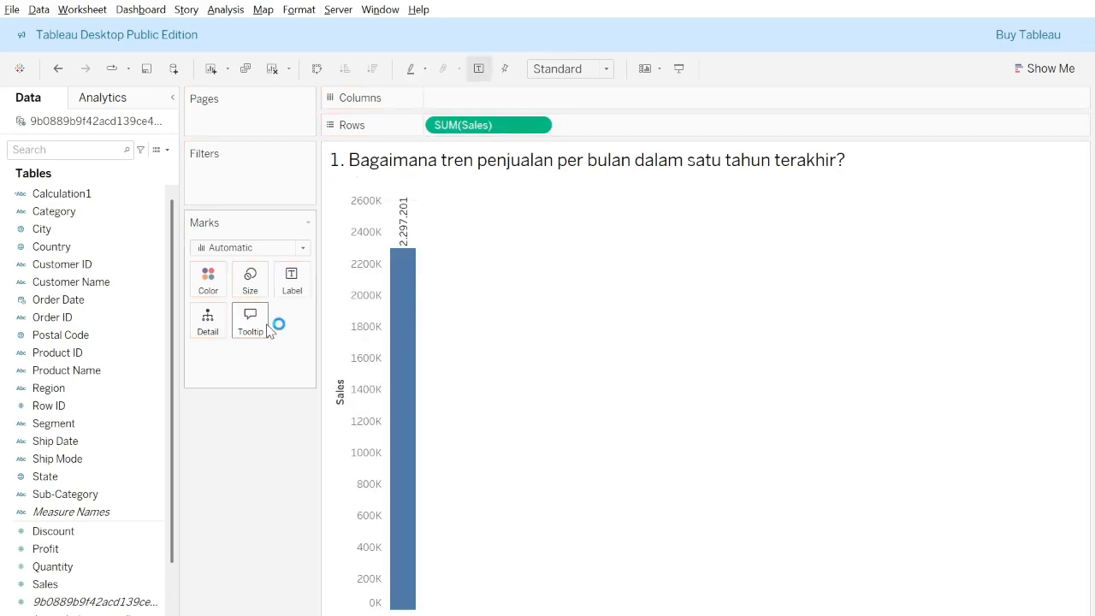
{"action": "left_click", "coordinate": [112, 324]}
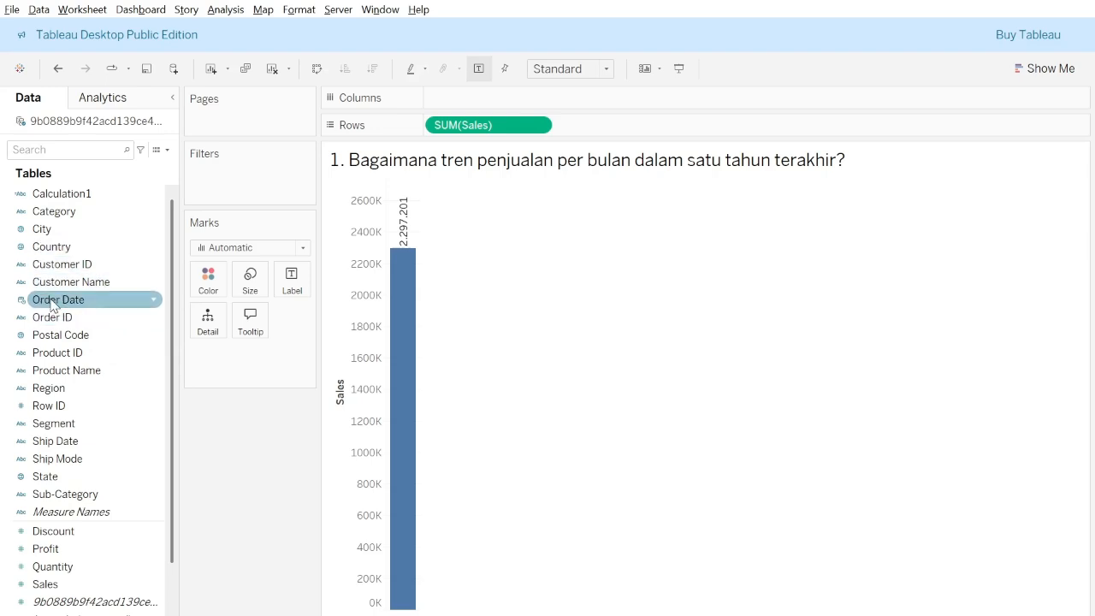
{"action": "left_click_drag", "start_coordinate": [82, 306], "coordinate": [523, 103]}
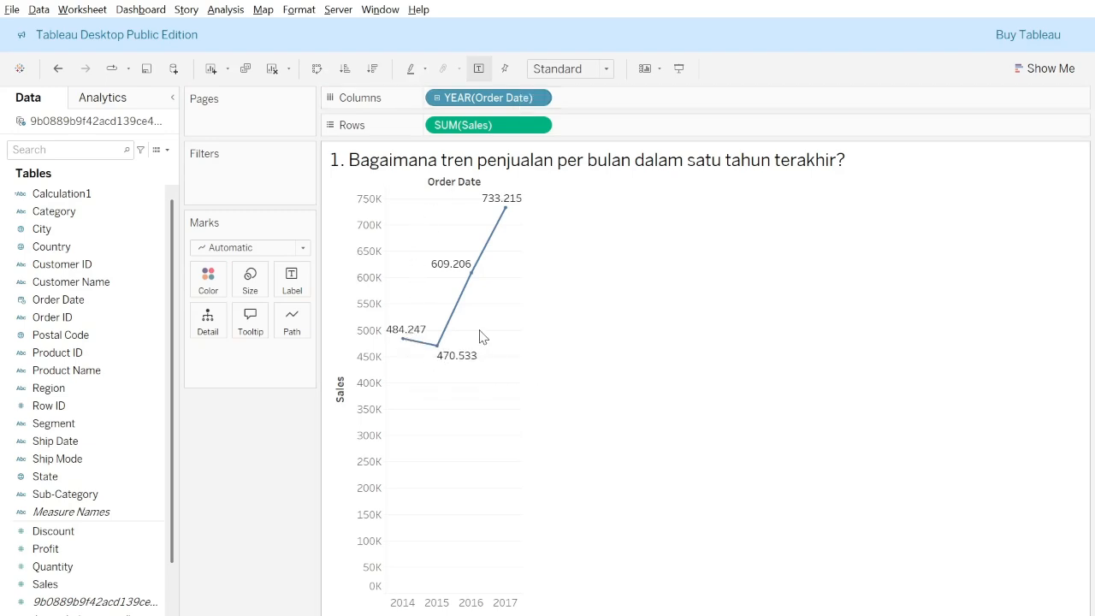
Change Order Date on the columns to month level and color the sales lines by Order Date year.
{"action": "mouse_move", "coordinate": [408, 344]}
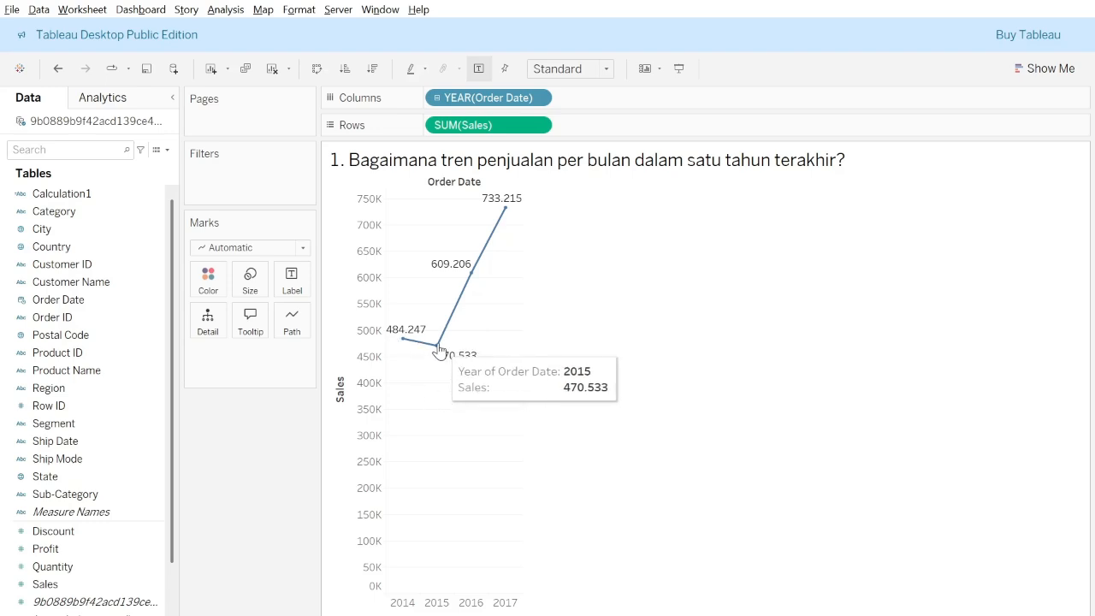
{"action": "mouse_move", "coordinate": [505, 207]}
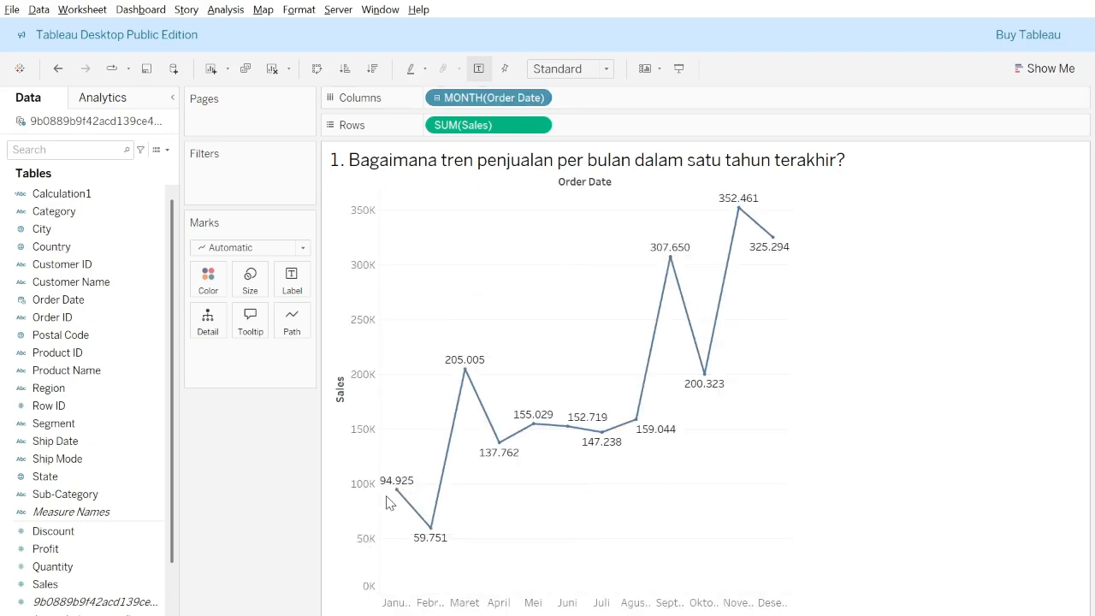
{"action": "mouse_move", "coordinate": [396, 497]}
{"action": "left_click", "coordinate": [47, 301]}
{"action": "left_click_drag", "start_coordinate": [47, 301], "coordinate": [204, 288]}
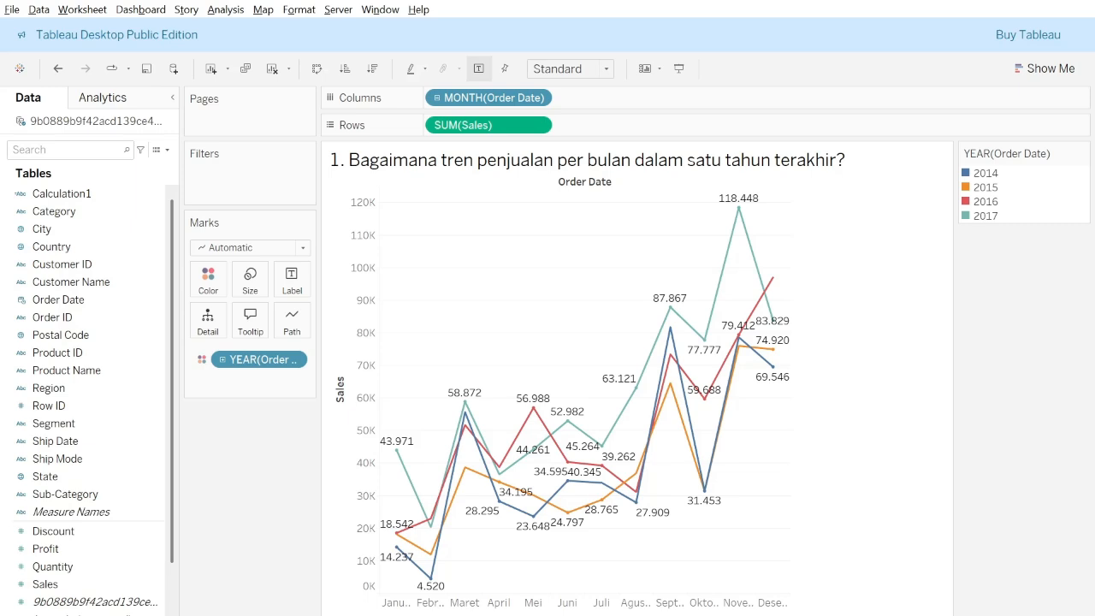
On the question 2 worksheet, remove Measure Names from the marks and place Sales and Quantity on rows.
{"action": "key", "text": "ctrl+Tab"}
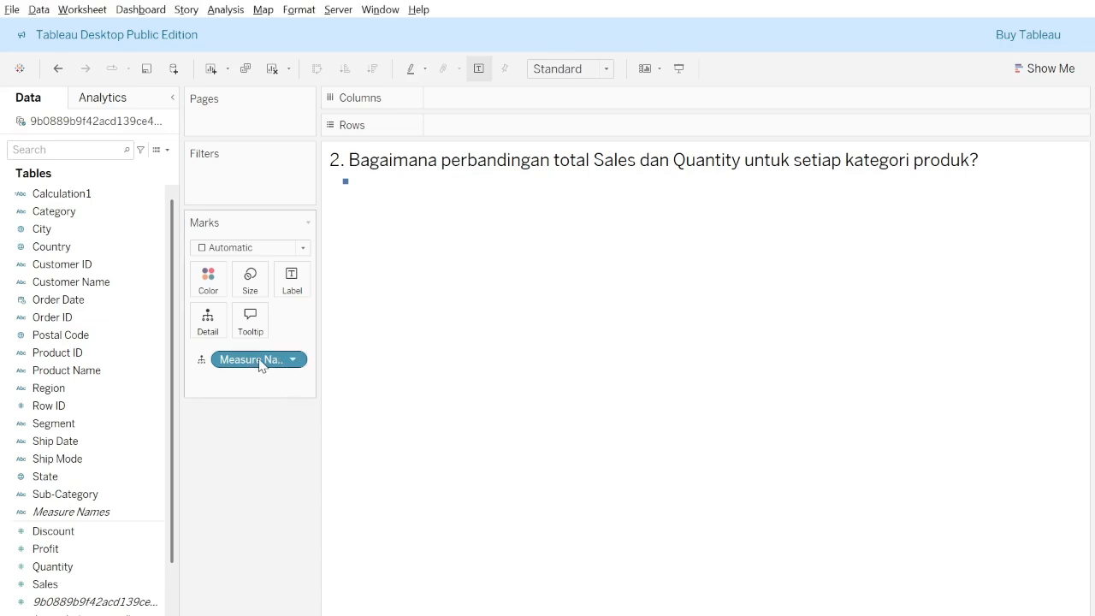
{"action": "left_click_drag", "start_coordinate": [259, 360], "coordinate": [147, 354]}
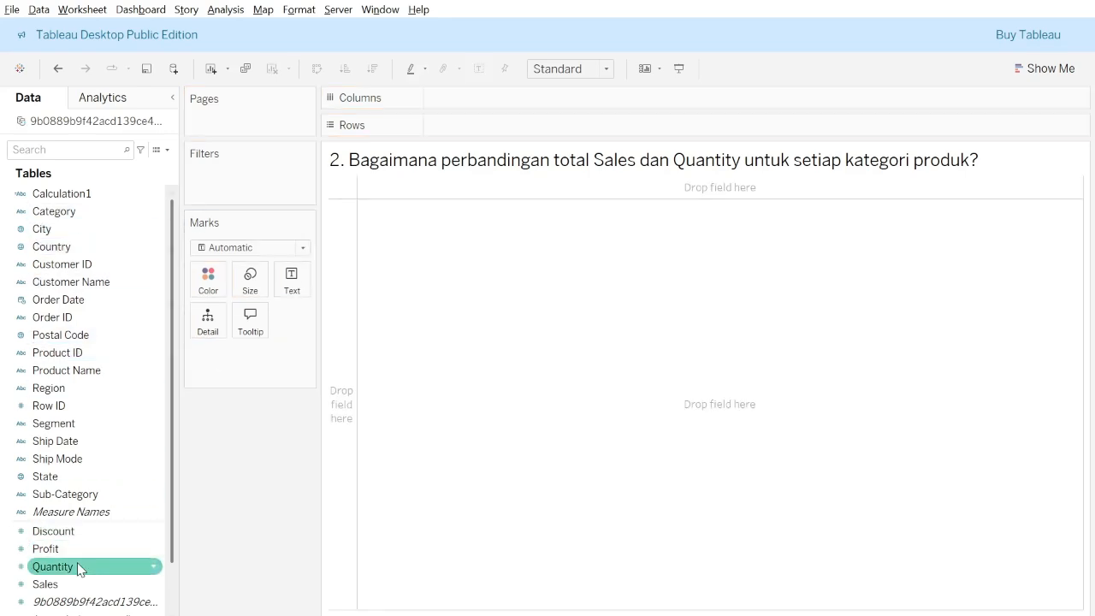
{"action": "left_click_drag", "start_coordinate": [74, 584], "coordinate": [501, 129]}
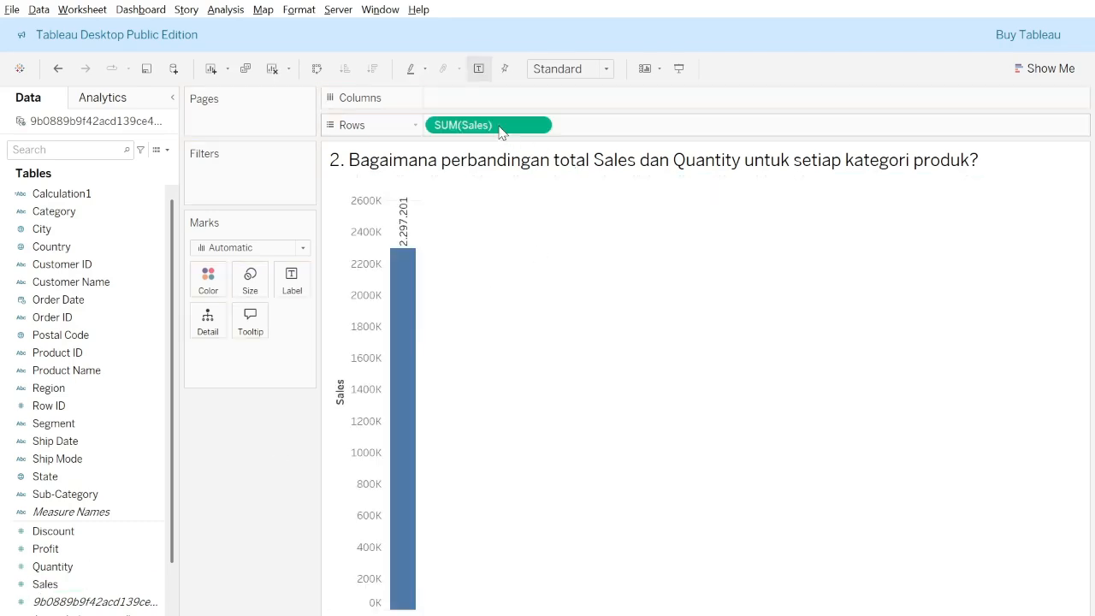
{"action": "left_click", "coordinate": [51, 567]}
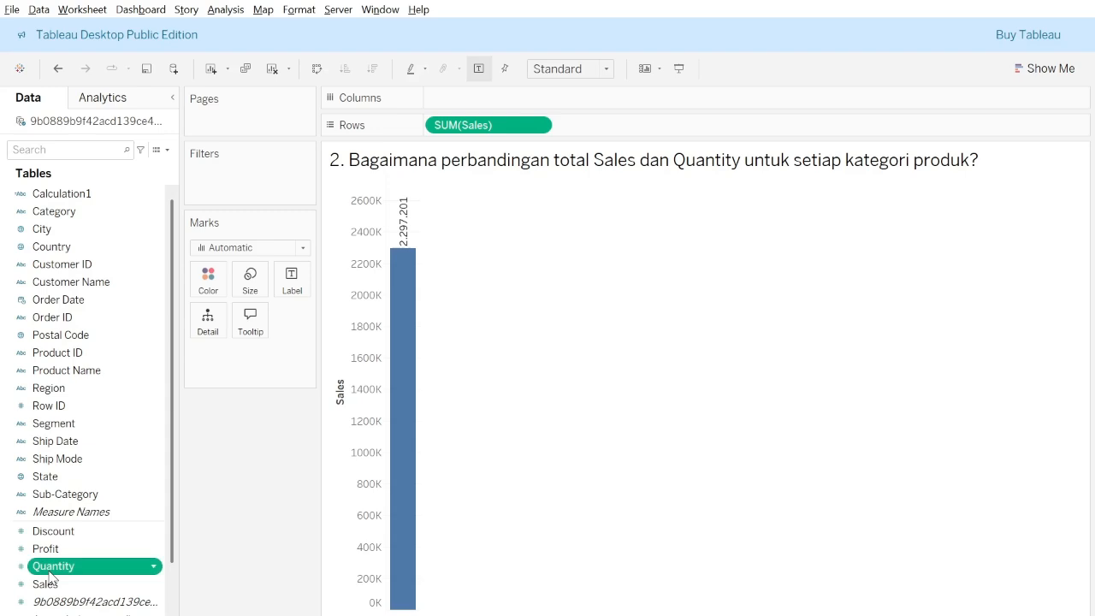
{"action": "left_click_drag", "start_coordinate": [49, 579], "coordinate": [626, 137]}
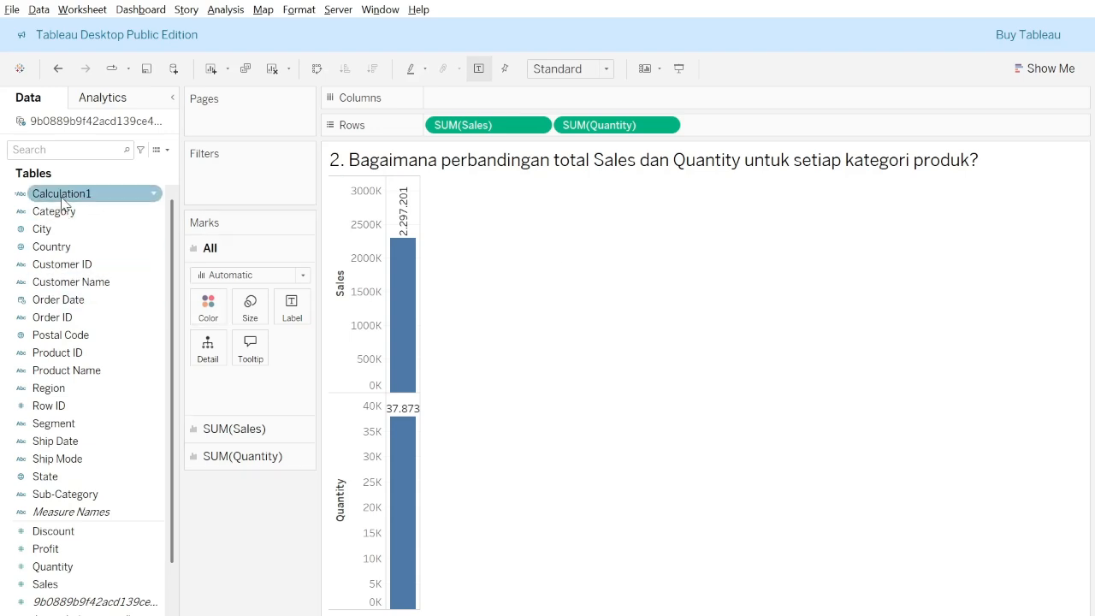
Add Category to the columns and merge the Quantity axis with the Sales axis into one shared value axis.
{"action": "left_click_drag", "start_coordinate": [61, 216], "coordinate": [481, 105]}
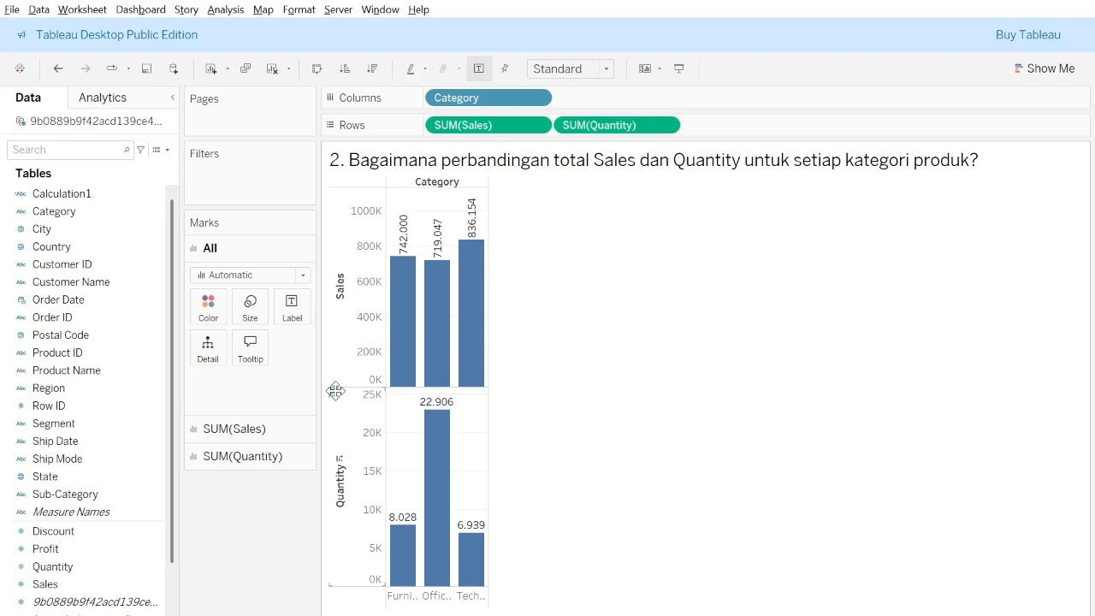
{"action": "mouse_move", "coordinate": [335, 391]}
{"action": "left_mouse_down"}
{"action": "mouse_move", "coordinate": [366, 405]}
{"action": "mouse_move", "coordinate": [371, 334]}
{"action": "mouse_move", "coordinate": [352, 288]}
{"action": "mouse_move", "coordinate": [369, 234]}
{"action": "mouse_move", "coordinate": [394, 246]}
{"action": "mouse_move", "coordinate": [358, 246]}
{"action": "left_mouse_up"}
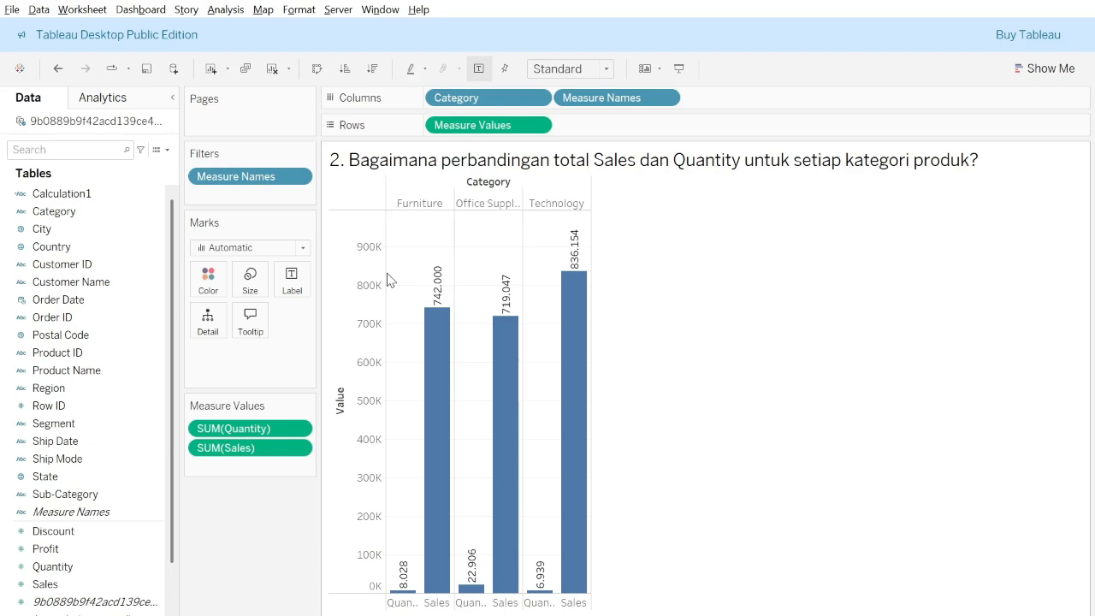
{"action": "key", "text": "alt+Tab"}
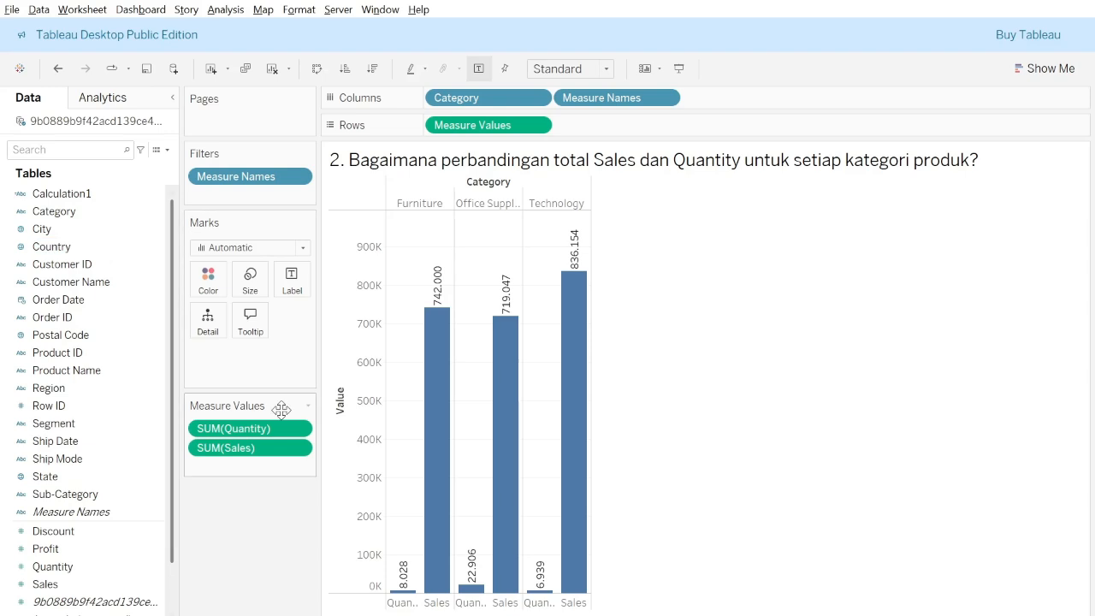
On the question 3 worksheet, chart Profit on rows by Sub-Category on columns and sort the bars in descending order of profit.
{"action": "left_click", "coordinate": [237, 615]}
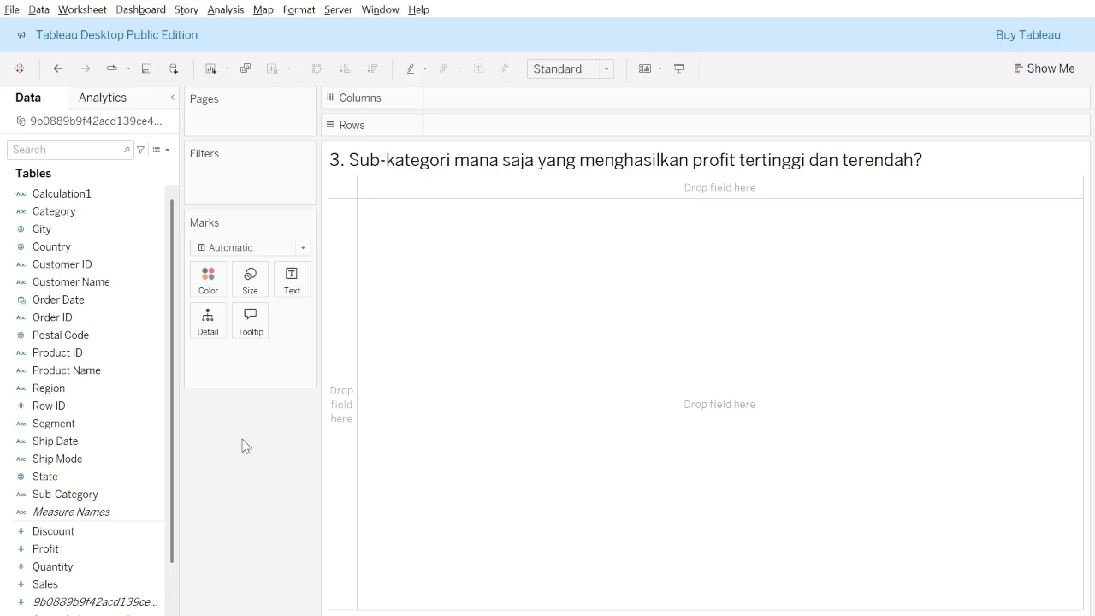
{"action": "left_click", "coordinate": [92, 411]}
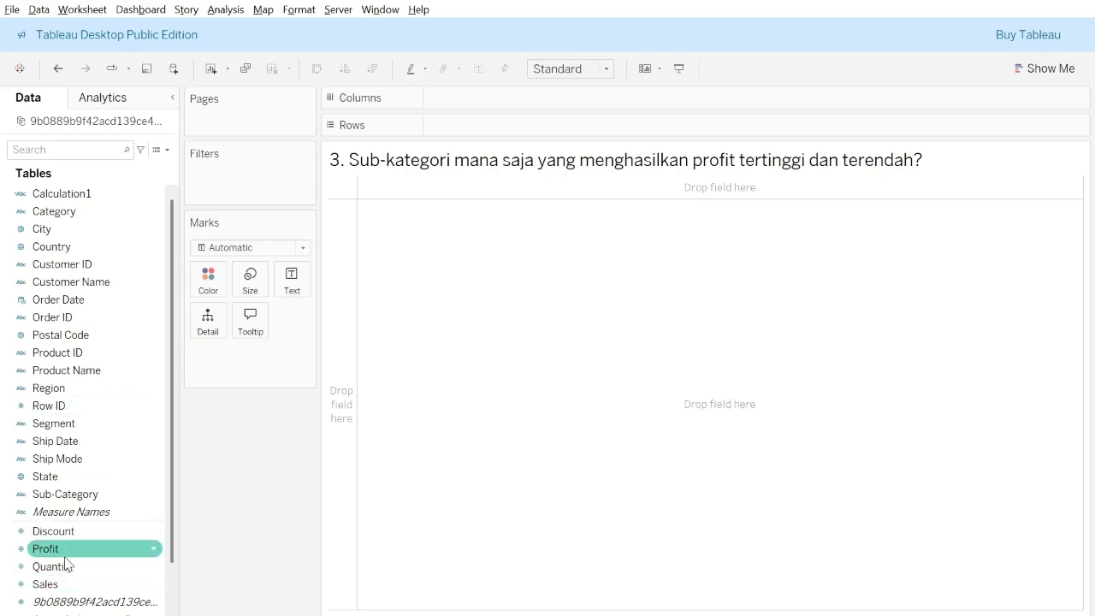
{"action": "mouse_move", "coordinate": [64, 549]}
{"action": "left_mouse_down"}
{"action": "mouse_move", "coordinate": [276, 433]}
{"action": "mouse_move", "coordinate": [528, 143]}
{"action": "mouse_move", "coordinate": [516, 135]}
{"action": "left_mouse_up"}
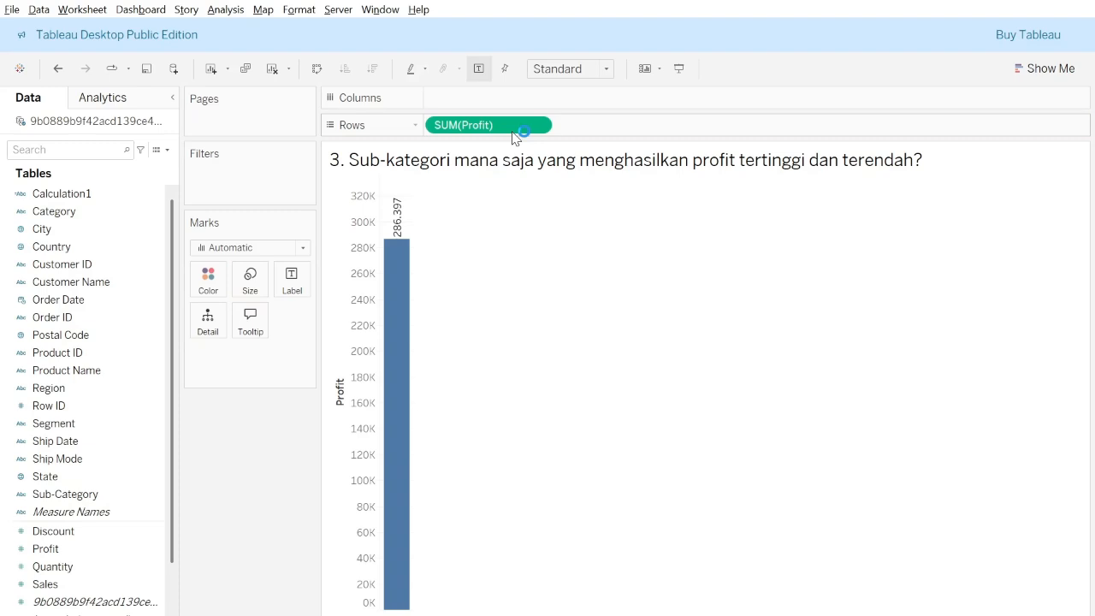
{"action": "left_click", "coordinate": [155, 339]}
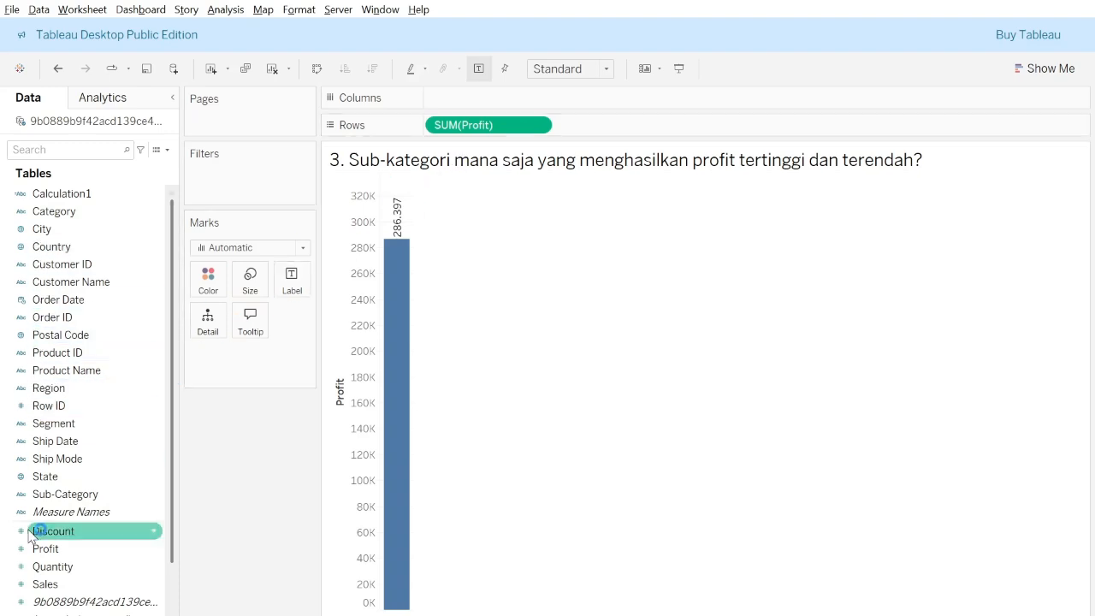
{"action": "left_click_drag", "start_coordinate": [65, 496], "coordinate": [504, 102]}
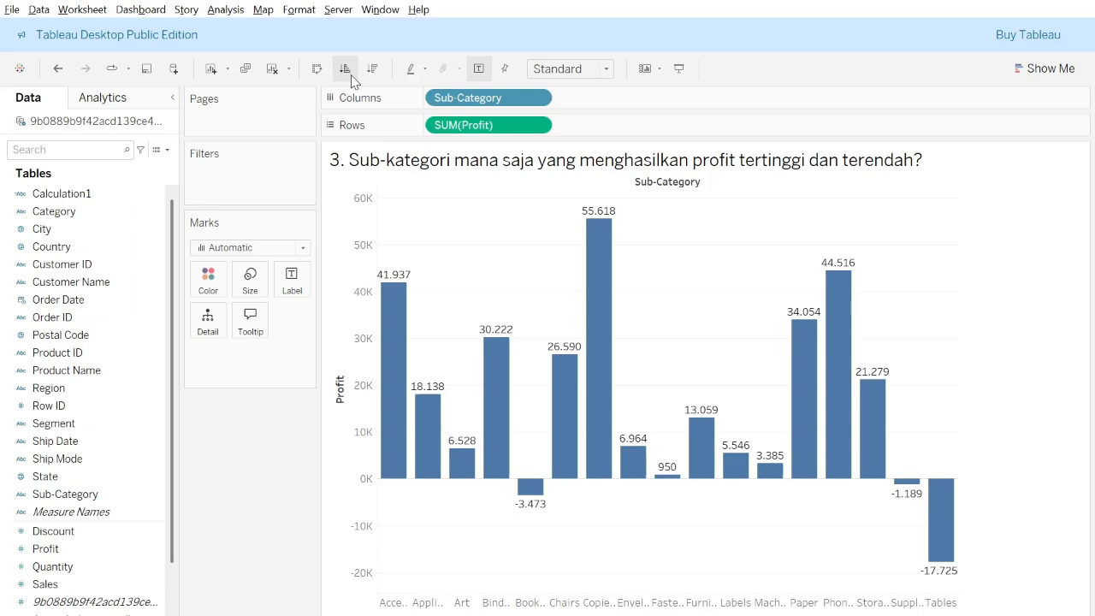
{"action": "left_click", "coordinate": [368, 77]}
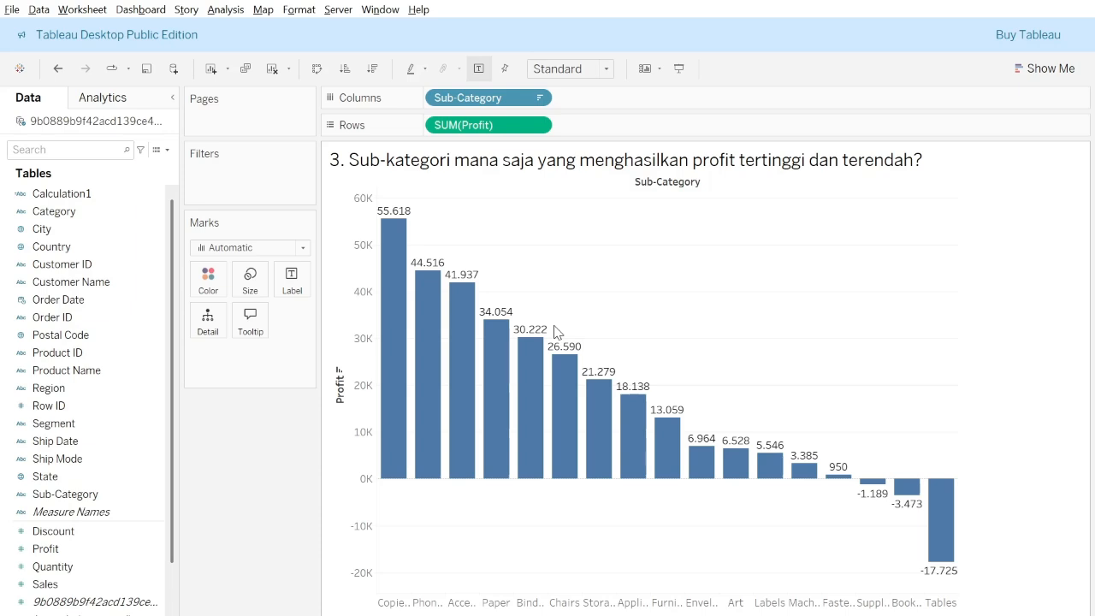
{"action": "key", "text": "alt+Tab"}
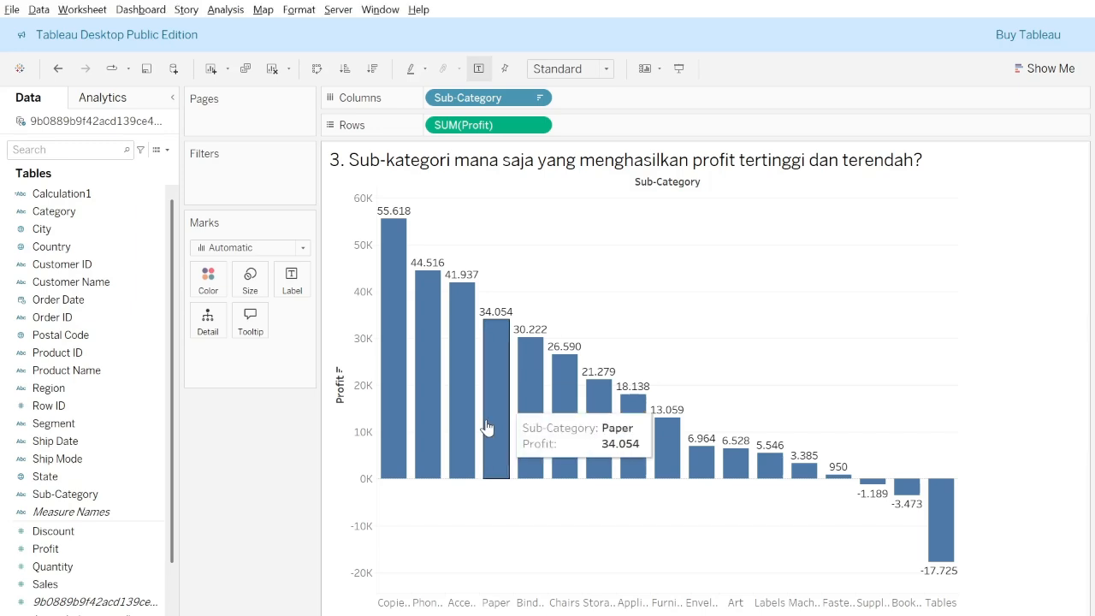
On the question 4 worksheet, build a scatter plot with Sales on columns and Profit on rows, and inspect individual points.
{"action": "key", "text": "ctrl+Tab"}
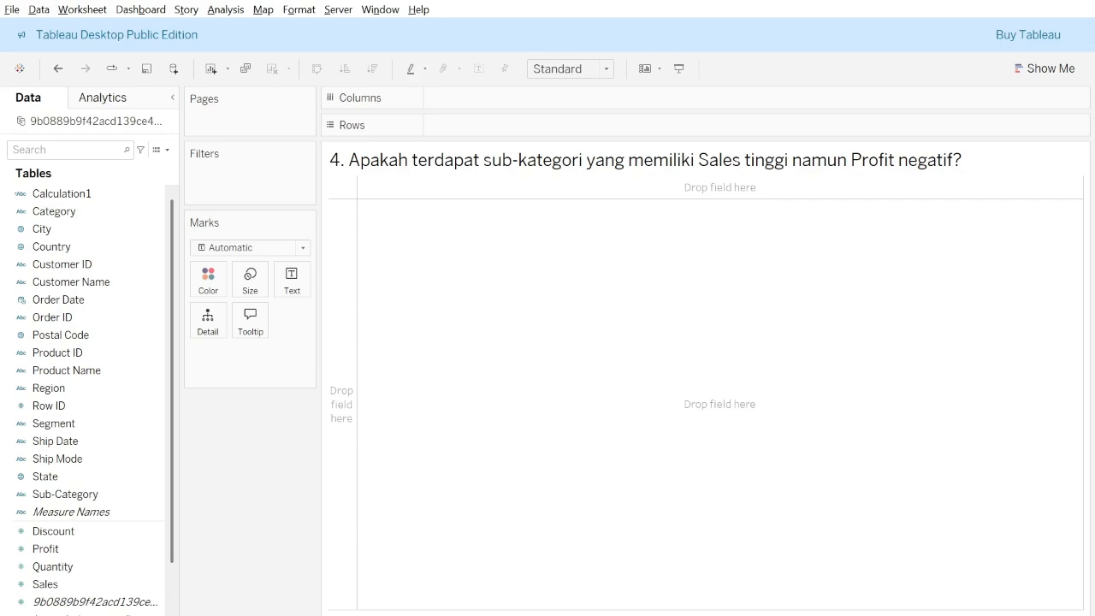
{"action": "key", "text": "alt+Tab"}
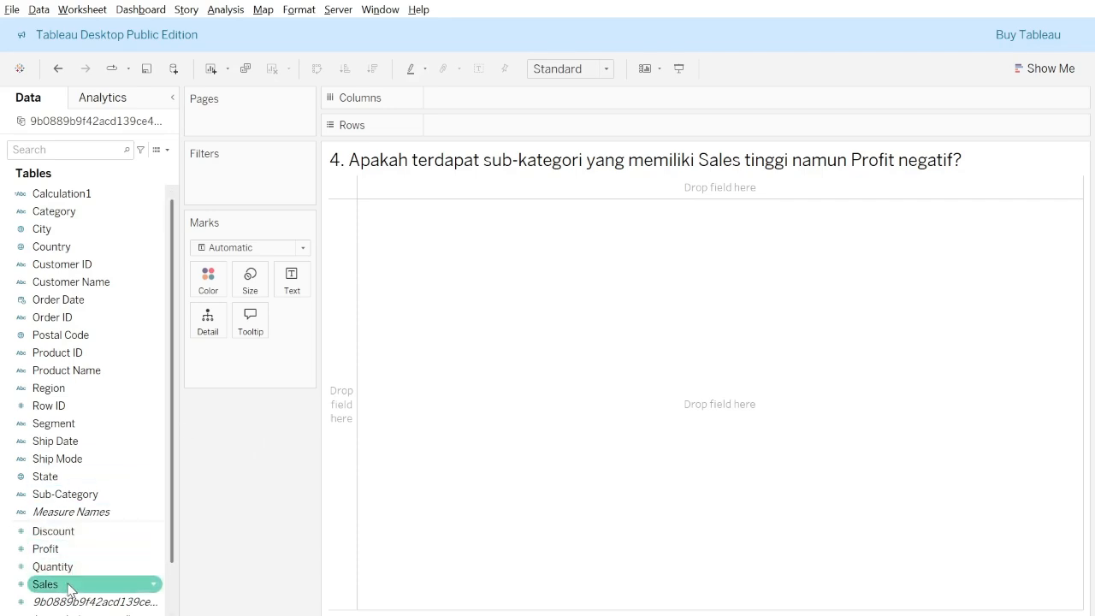
{"action": "left_click_drag", "start_coordinate": [70, 589], "coordinate": [462, 100]}
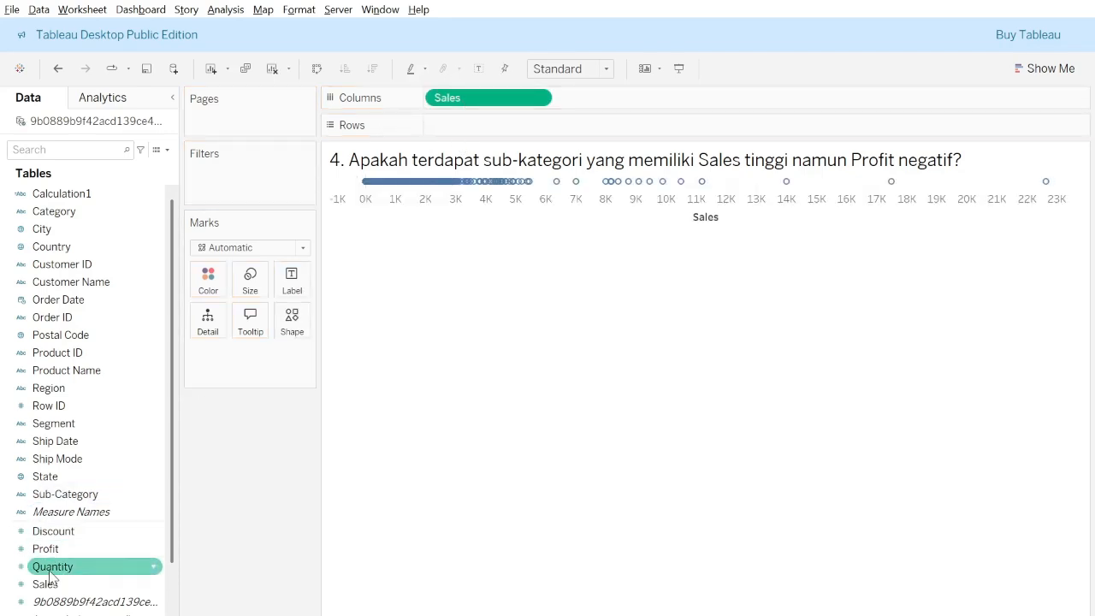
{"action": "left_click_drag", "start_coordinate": [96, 550], "coordinate": [441, 134]}
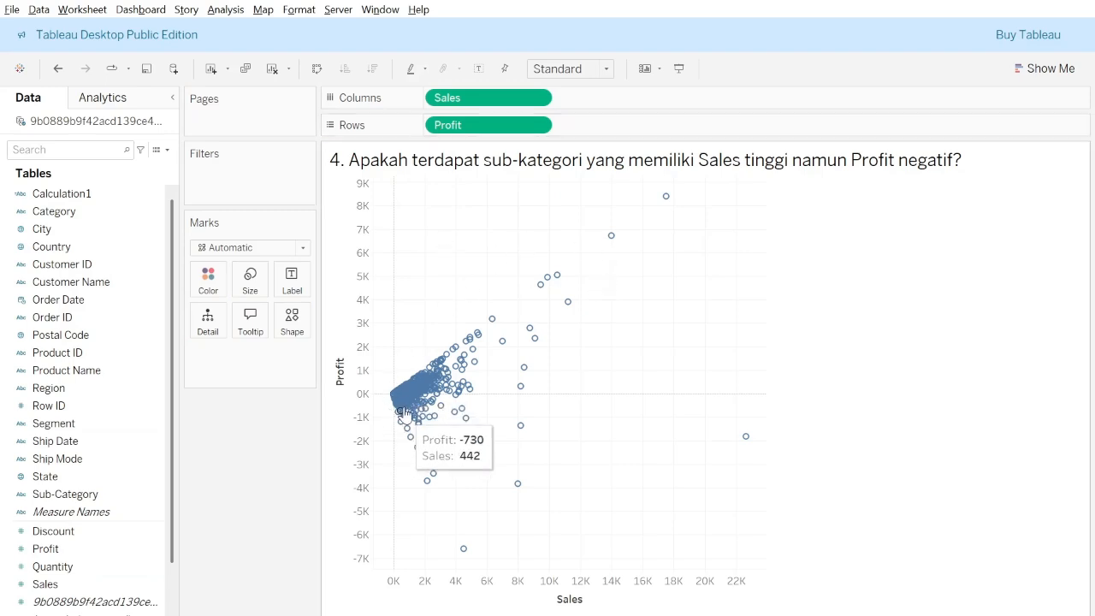
{"action": "mouse_move", "coordinate": [436, 390]}
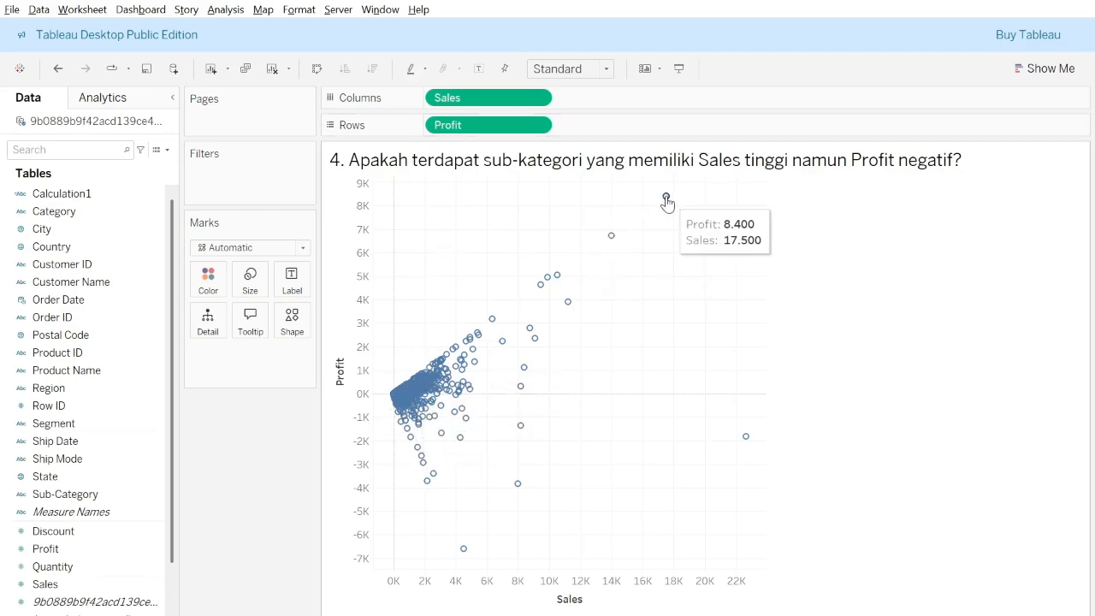
{"action": "mouse_move", "coordinate": [382, 402]}
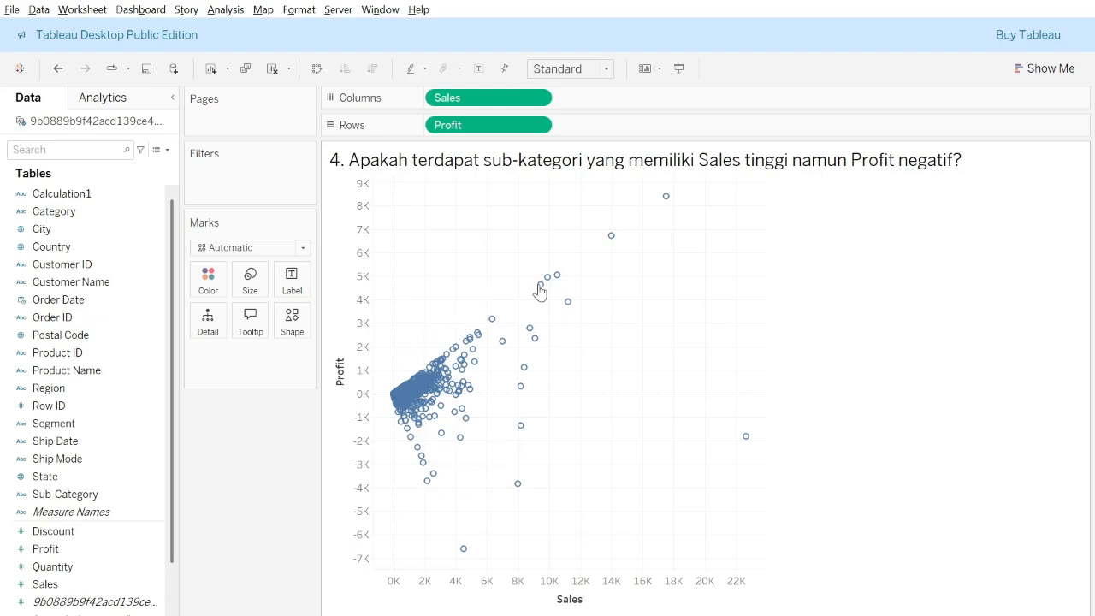
{"action": "mouse_move", "coordinate": [560, 288]}
{"action": "mouse_move", "coordinate": [668, 202]}
{"action": "key", "text": "alt+Tab"}
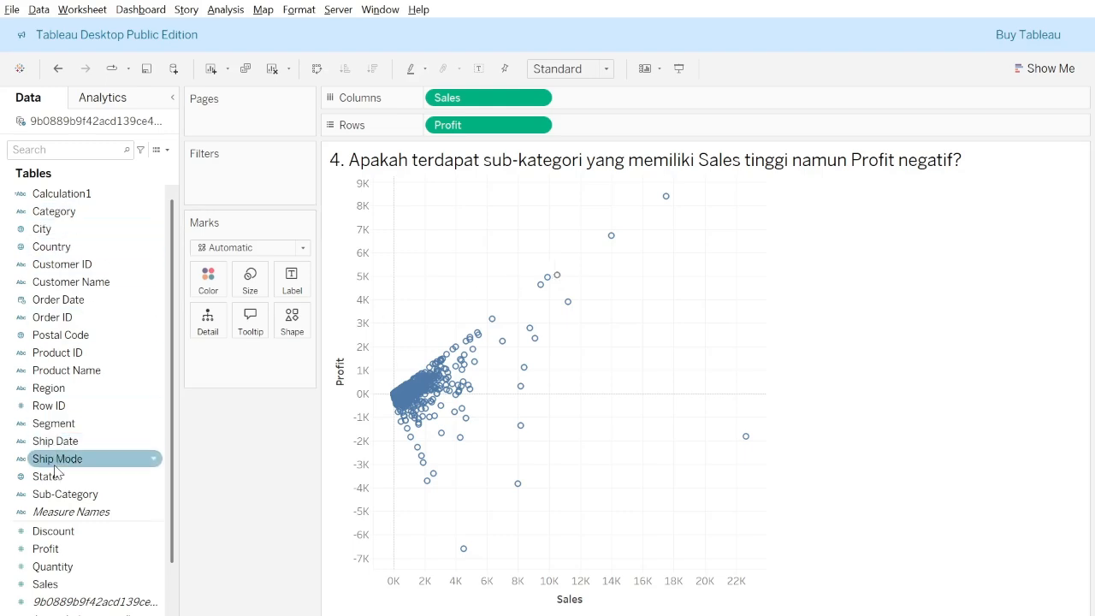
Color the Sales versus Profit scatter points by Sub-Category on the question 4 worksheet.
{"action": "left_click_drag", "start_coordinate": [47, 476], "coordinate": [209, 285]}
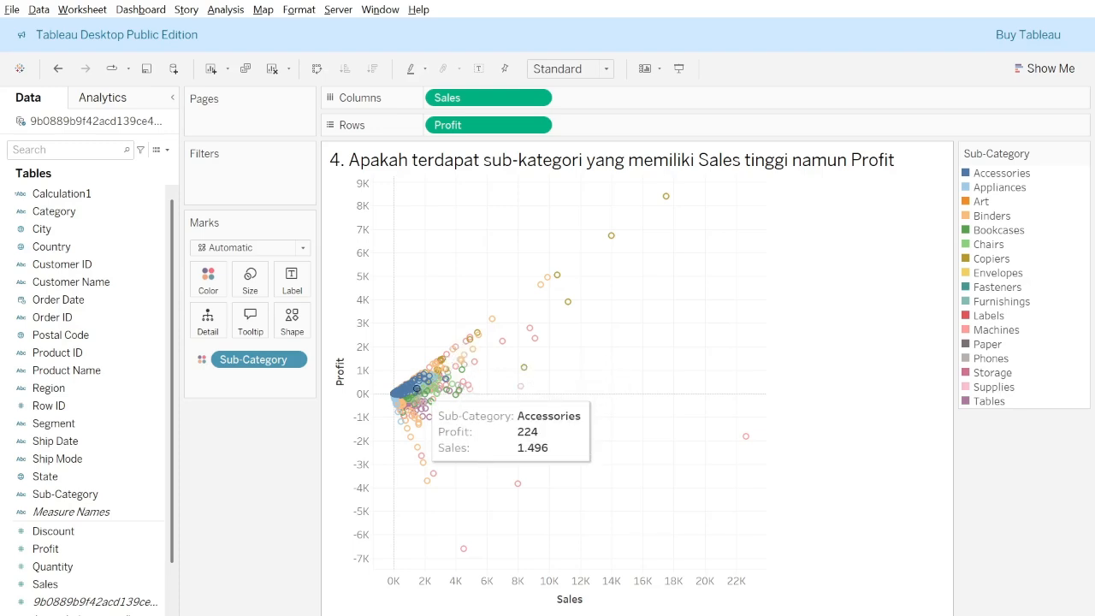
{"action": "key", "text": "alt+Tab"}
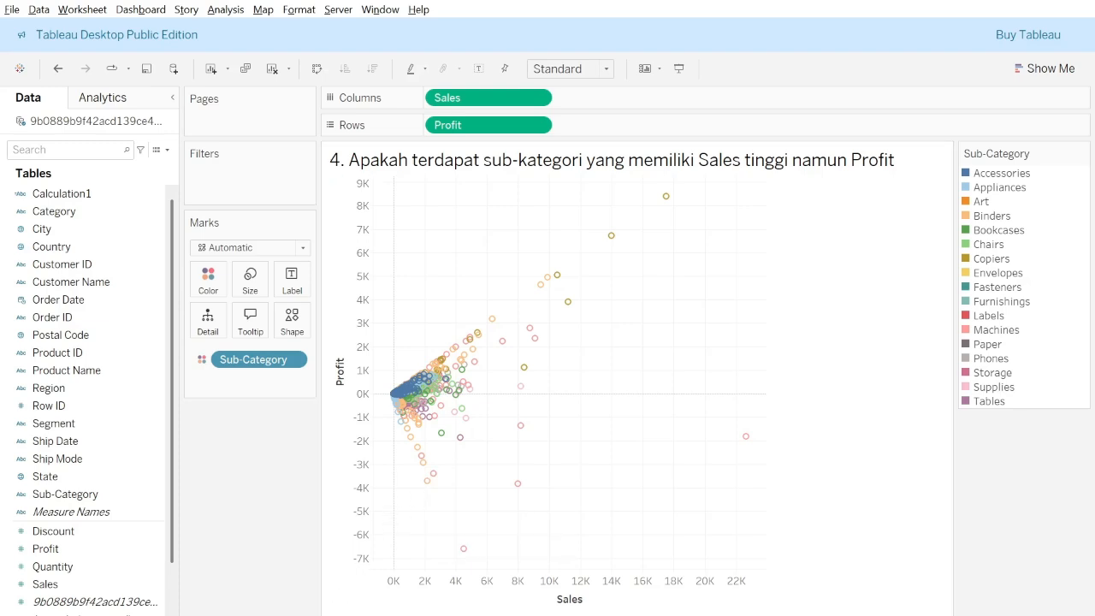
On the question 5 worksheet, create a hierarchy named CategoryH from the Category field.
{"action": "key", "text": "ctrl+Tab"}
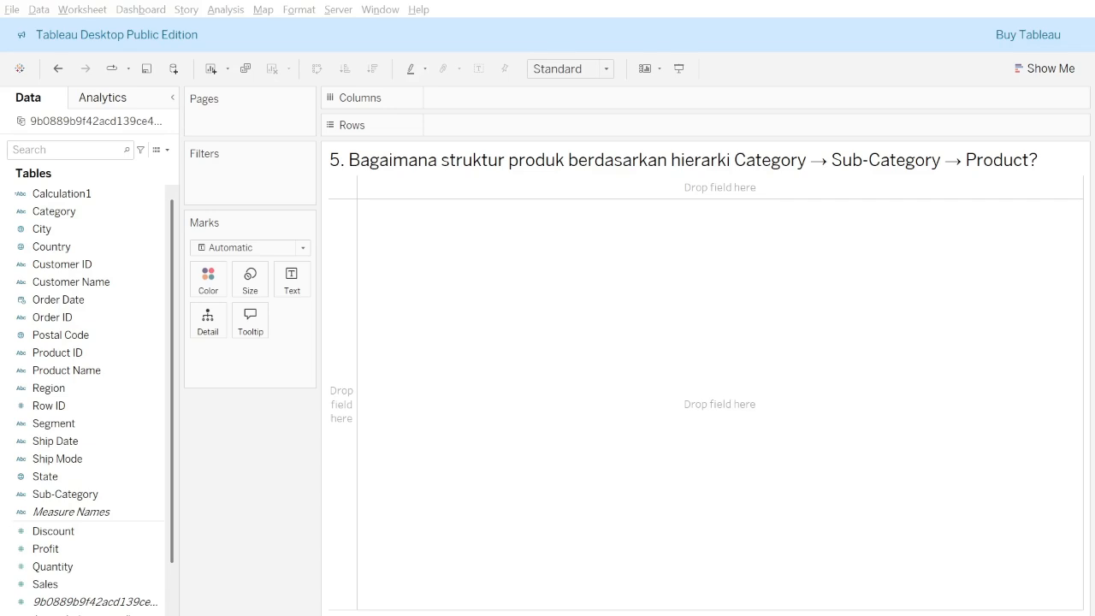
{"action": "left_click", "coordinate": [210, 403]}
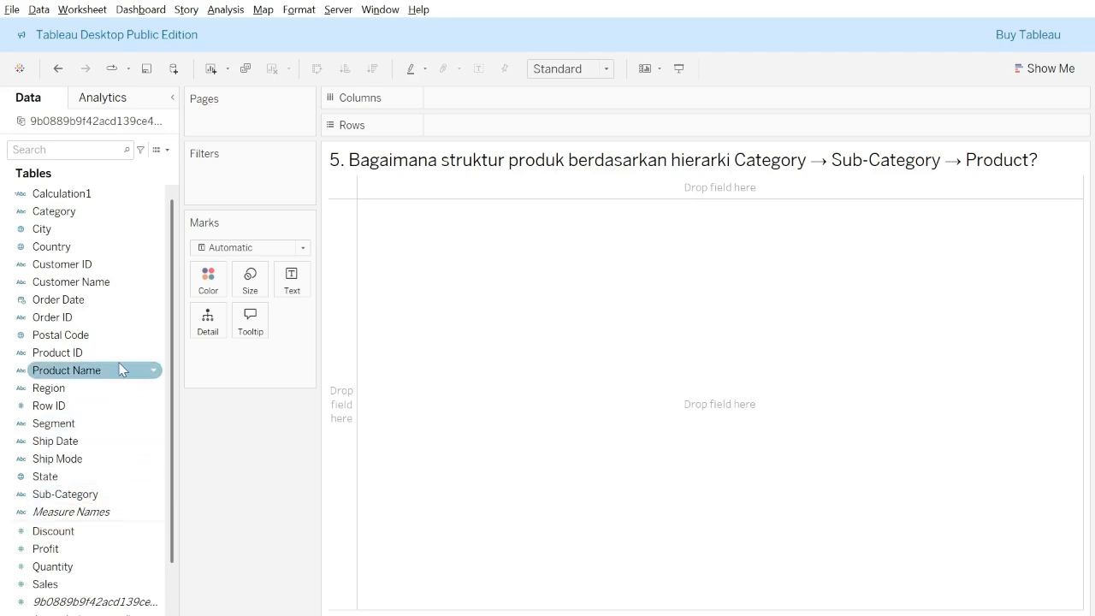
{"action": "scroll", "coordinate": [124, 370], "scroll_direction": "down", "scroll_amount": 2}
{"action": "scroll", "coordinate": [120, 370], "scroll_direction": "up", "scroll_amount": 2}
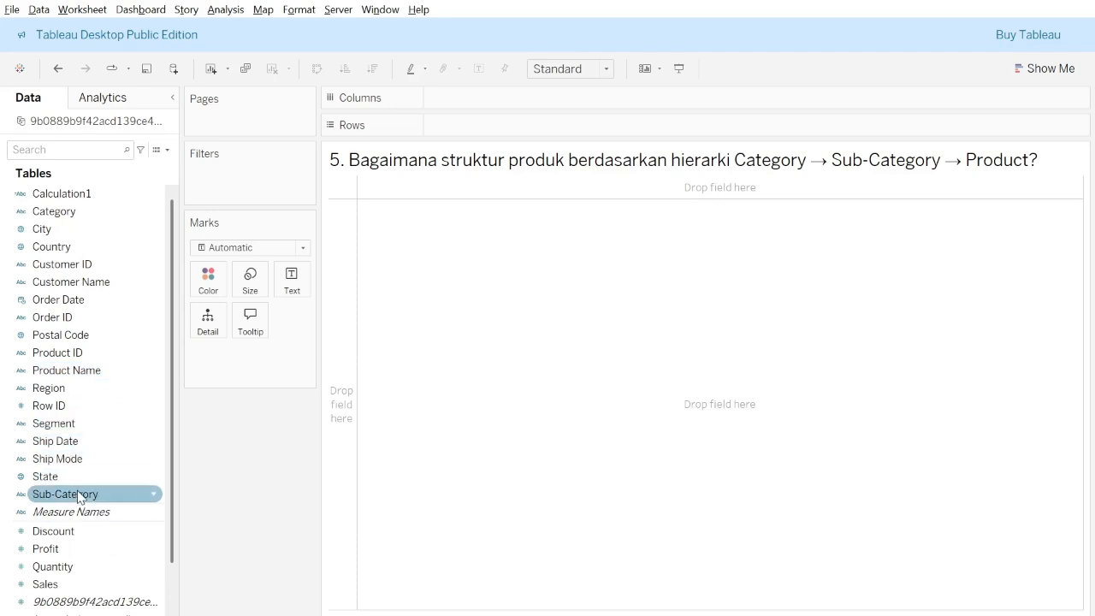
{"action": "left_click", "coordinate": [77, 215]}
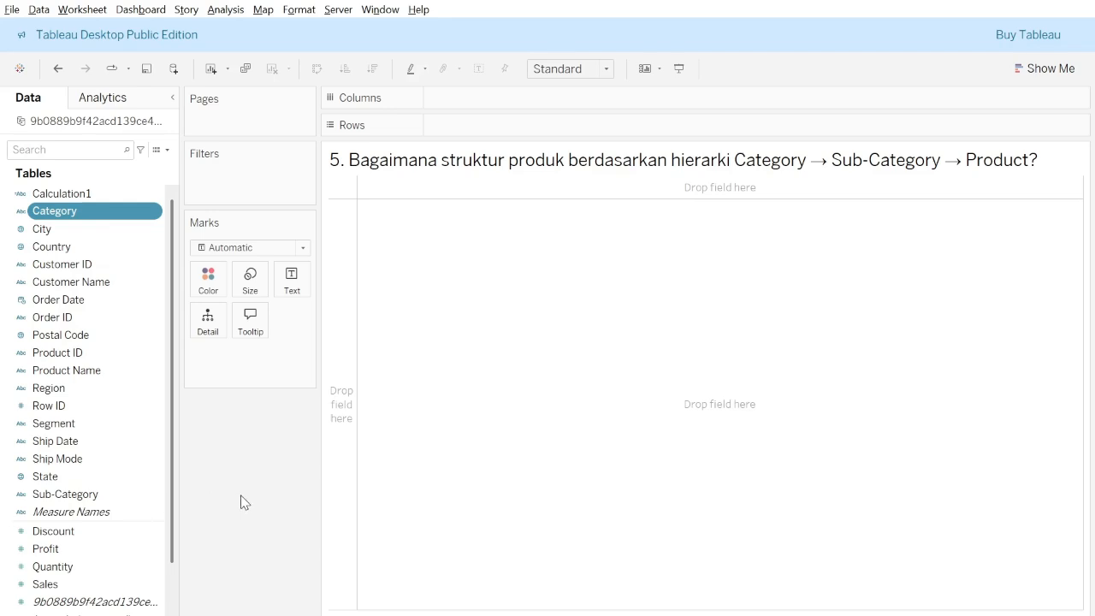
{"action": "key", "text": "alt+Tab"}
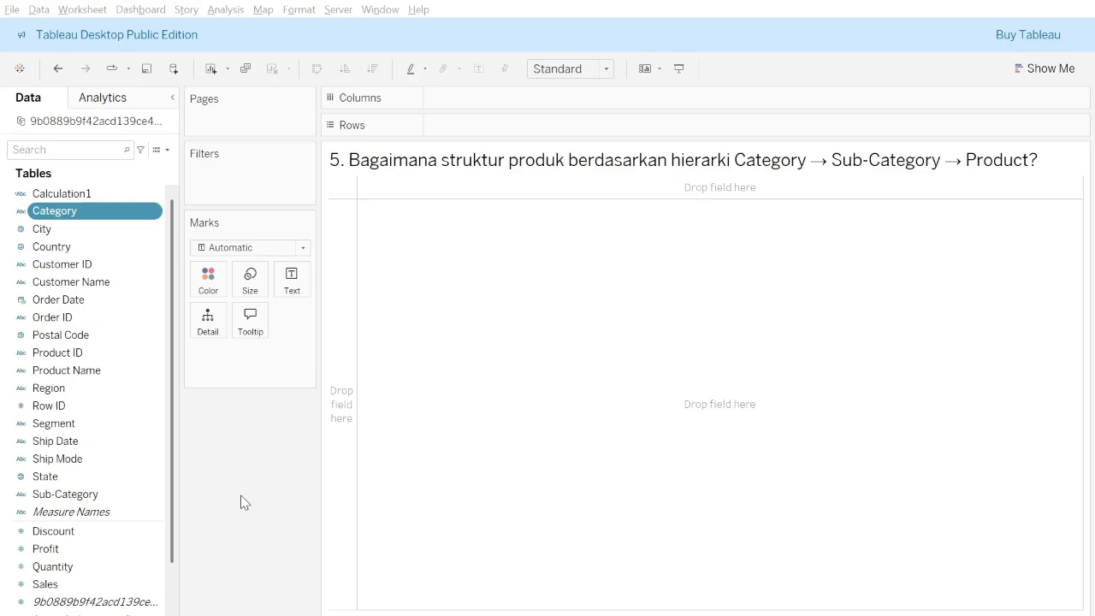
{"action": "key", "text": "Return"}
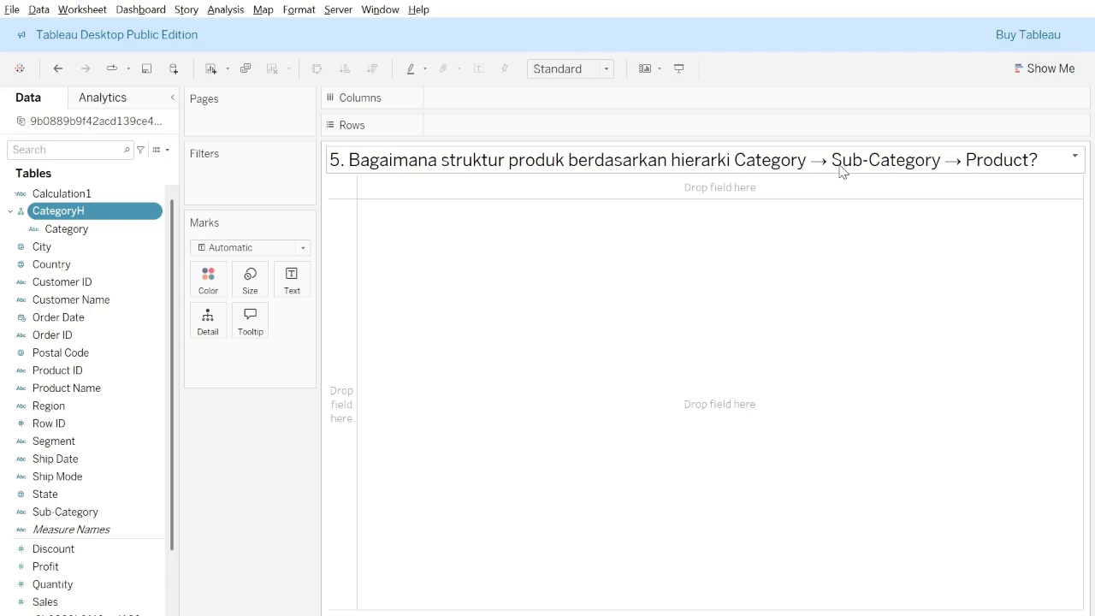
Add Sub-Category and Product Name to the CategoryH hierarchy, in that order beneath Category.
{"action": "left_click", "coordinate": [85, 512]}
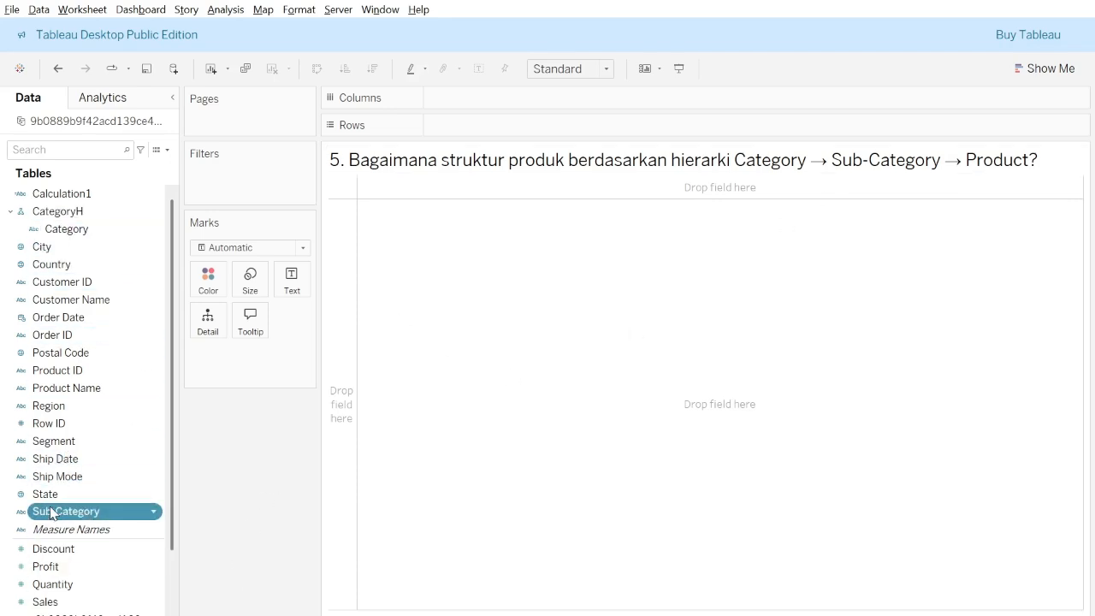
{"action": "left_click_drag", "start_coordinate": [51, 512], "coordinate": [75, 237]}
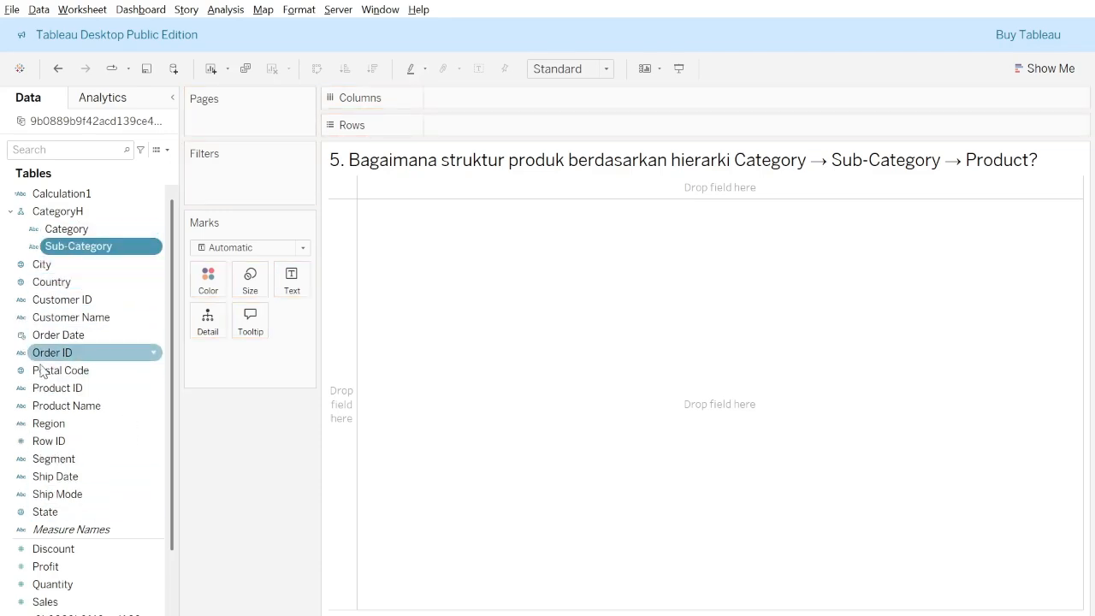
{"action": "left_click_drag", "start_coordinate": [76, 413], "coordinate": [99, 254]}
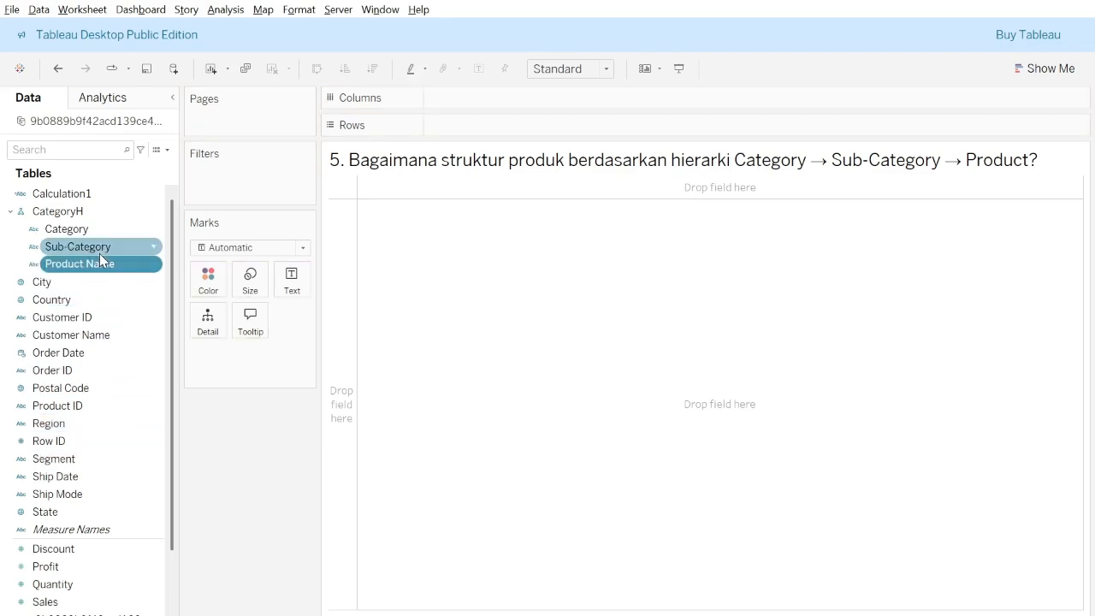
Place the CategoryH hierarchy on columns and Sales on rows to chart sales by category.
{"action": "left_click", "coordinate": [85, 213]}
{"action": "left_click_drag", "start_coordinate": [78, 214], "coordinate": [484, 102]}
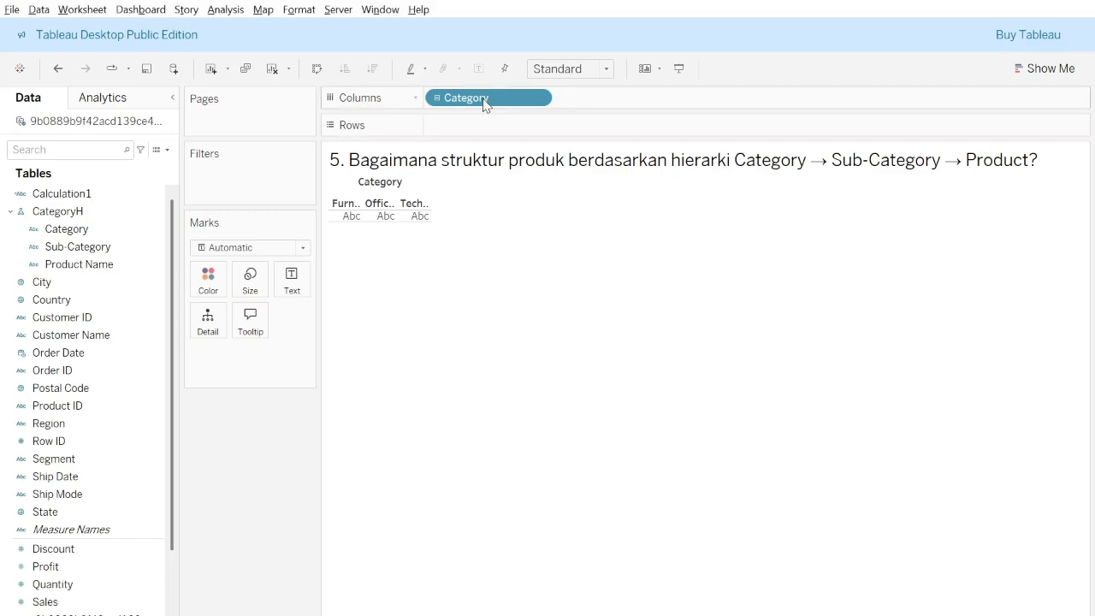
{"action": "key", "text": "alt+Tab"}
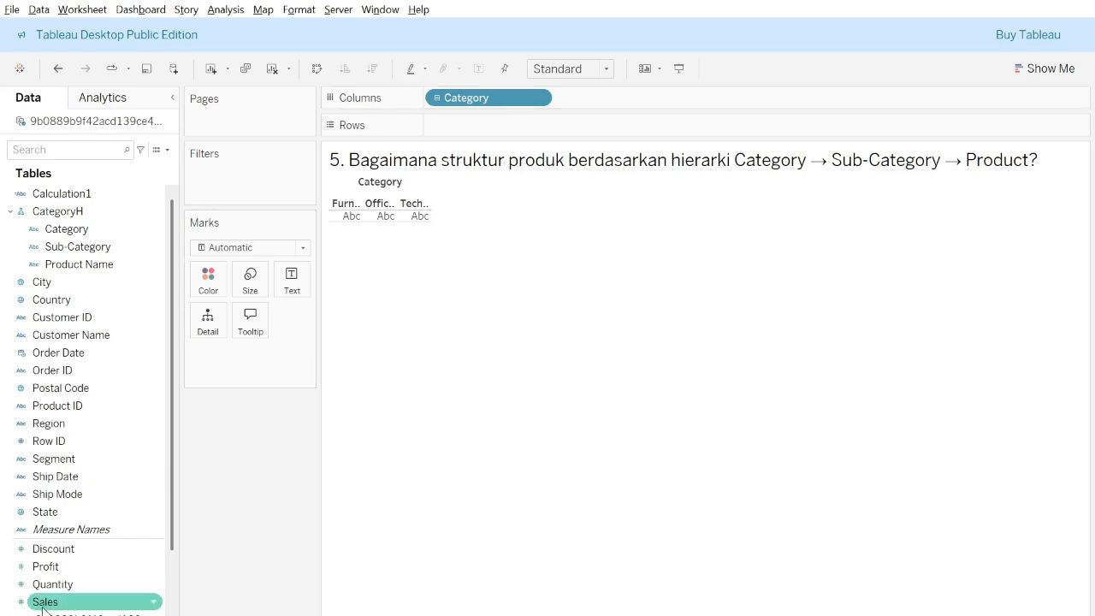
{"action": "mouse_move", "coordinate": [43, 607]}
{"action": "left_mouse_down"}
{"action": "mouse_move", "coordinate": [511, 178]}
{"action": "mouse_move", "coordinate": [446, 134]}
{"action": "left_mouse_up"}
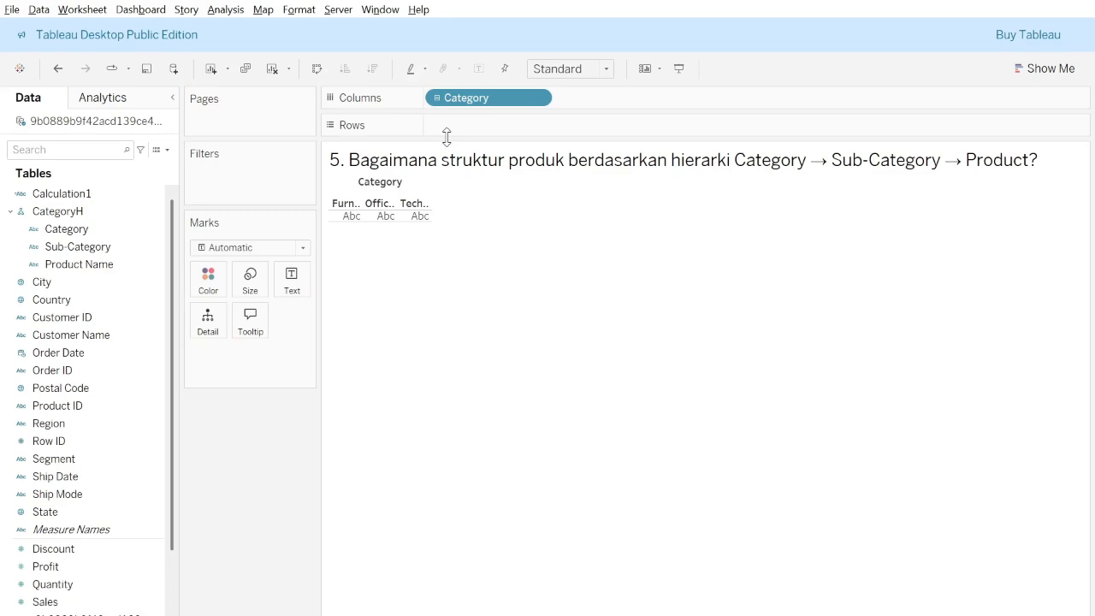
{"action": "mouse_move", "coordinate": [47, 602]}
{"action": "left_mouse_down"}
{"action": "mouse_move", "coordinate": [305, 394]}
{"action": "mouse_move", "coordinate": [443, 145]}
{"action": "mouse_move", "coordinate": [461, 134]}
{"action": "left_mouse_up"}
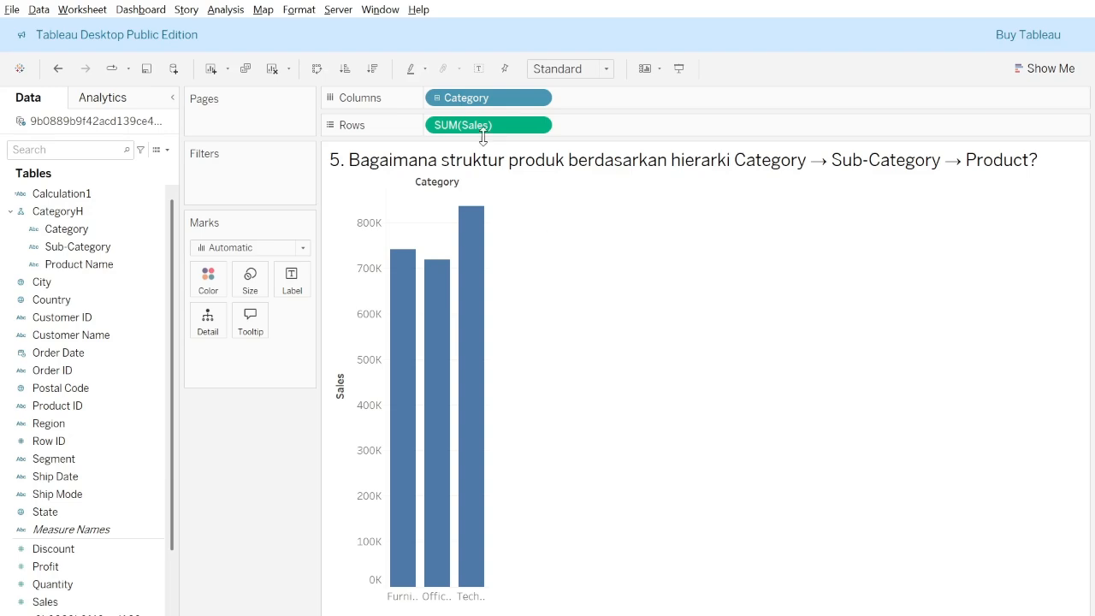
Drill the hierarchy down through Sub-Category to Product Name and show mark labels on the bars.
{"action": "left_click", "coordinate": [438, 99]}
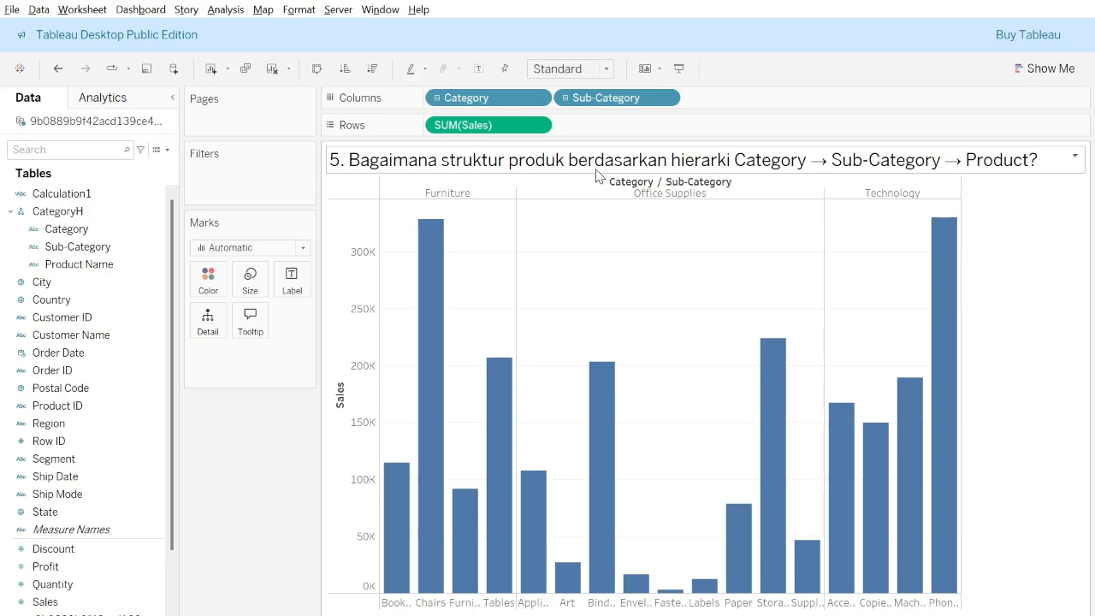
{"action": "left_click", "coordinate": [566, 97]}
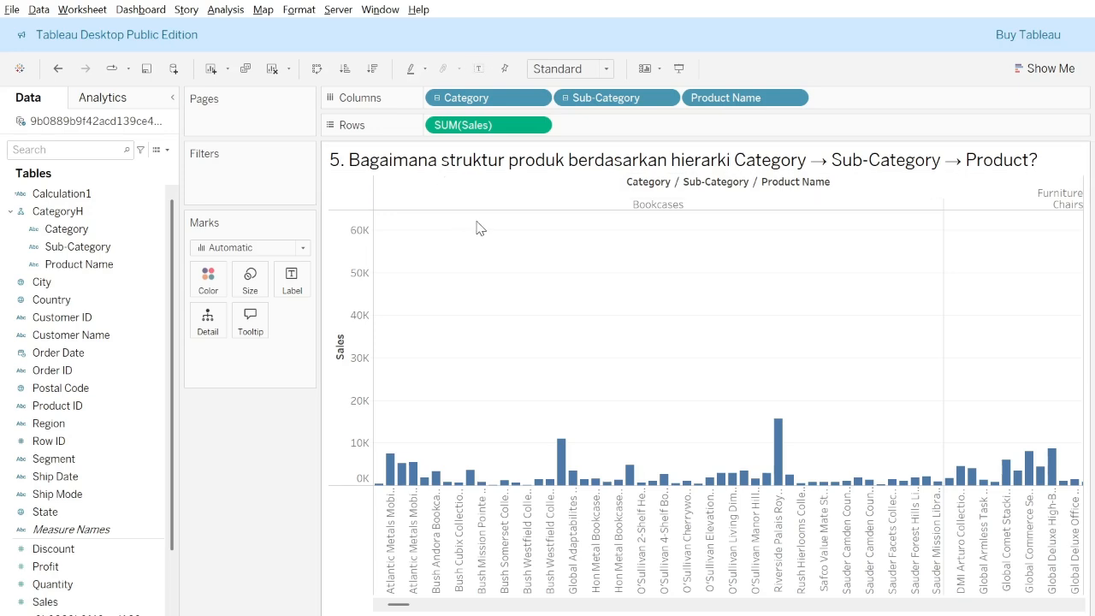
{"action": "left_click", "coordinate": [479, 70]}
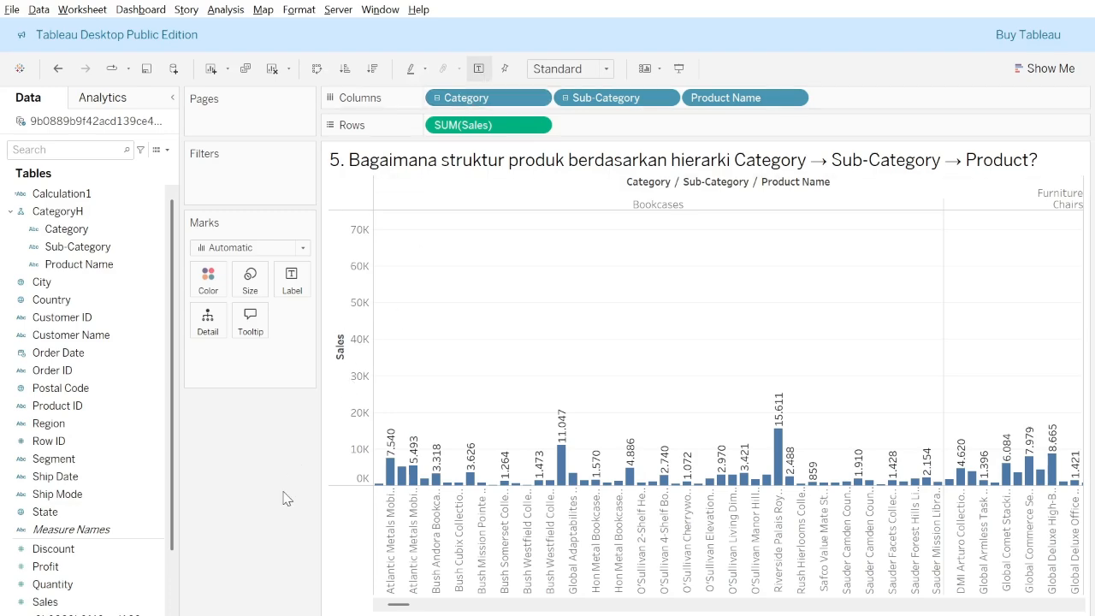
Look through the product-level bars on the question 5 worksheet and collapse the hierarchy back to the Sub-Category level.
{"action": "left_click", "coordinate": [325, 615]}
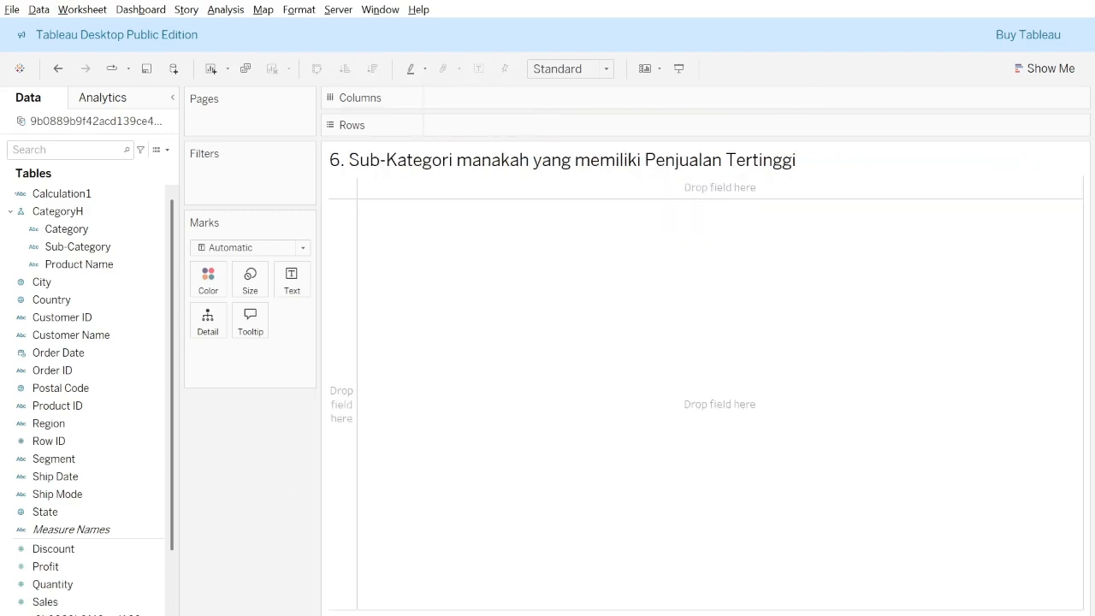
{"action": "left_click", "coordinate": [257, 615]}
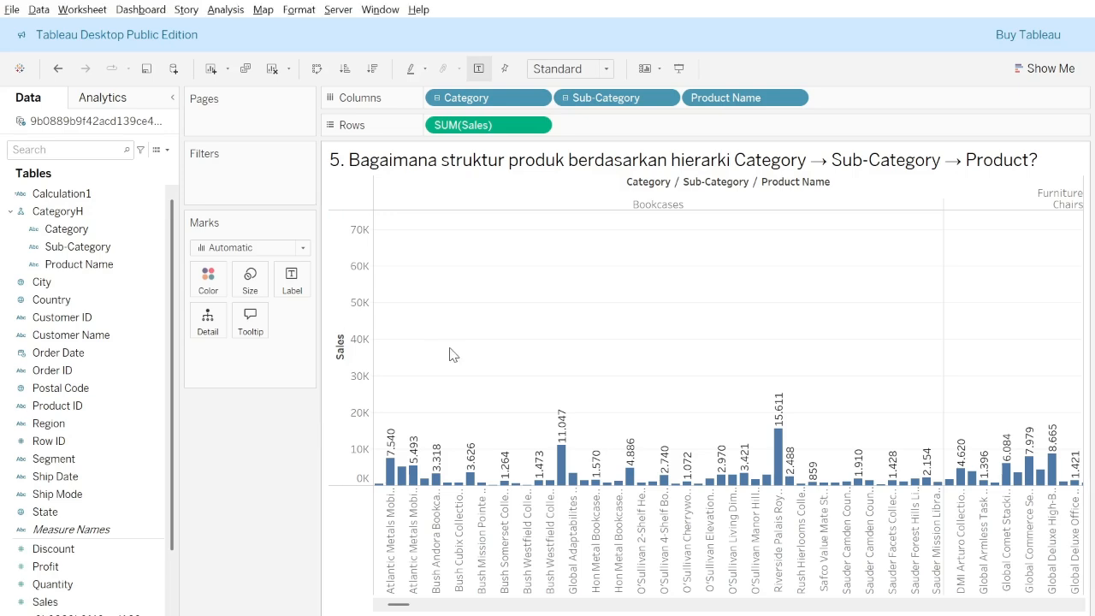
{"action": "scroll", "coordinate": [683, 365], "scroll_direction": "right", "scroll_amount": 3}
{"action": "scroll", "coordinate": [683, 365], "scroll_direction": "right", "scroll_amount": 1}
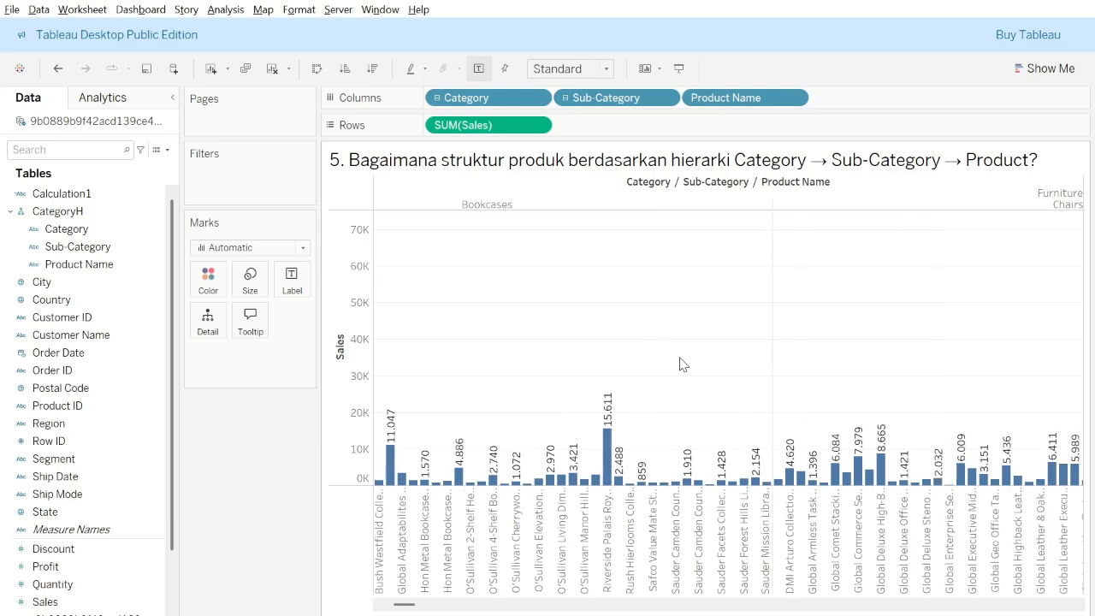
{"action": "left_click", "coordinate": [565, 98]}
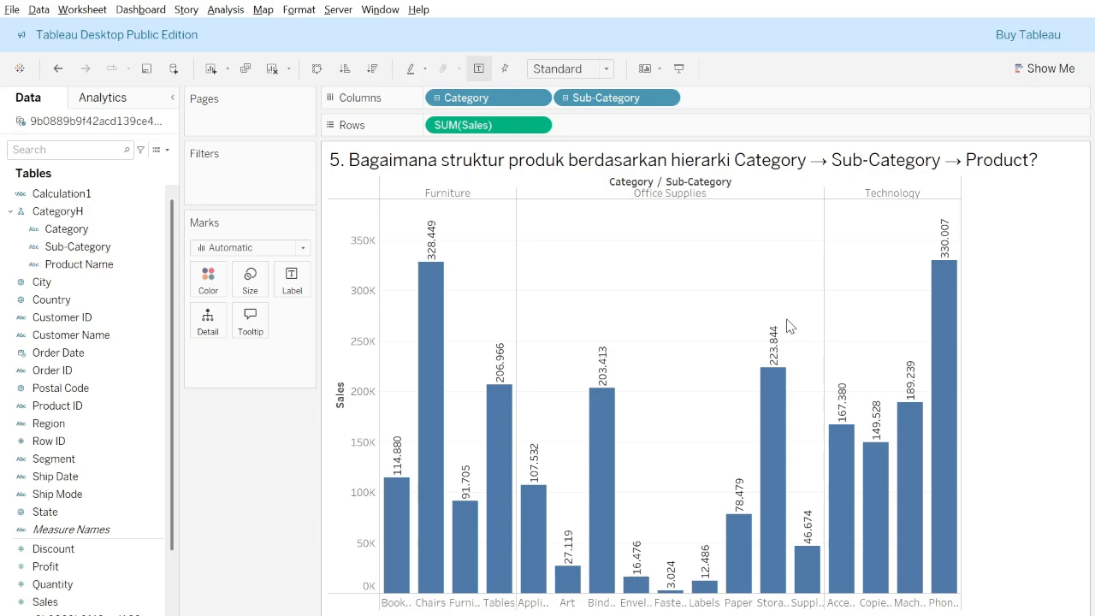
{"action": "key", "text": "alt+Tab"}
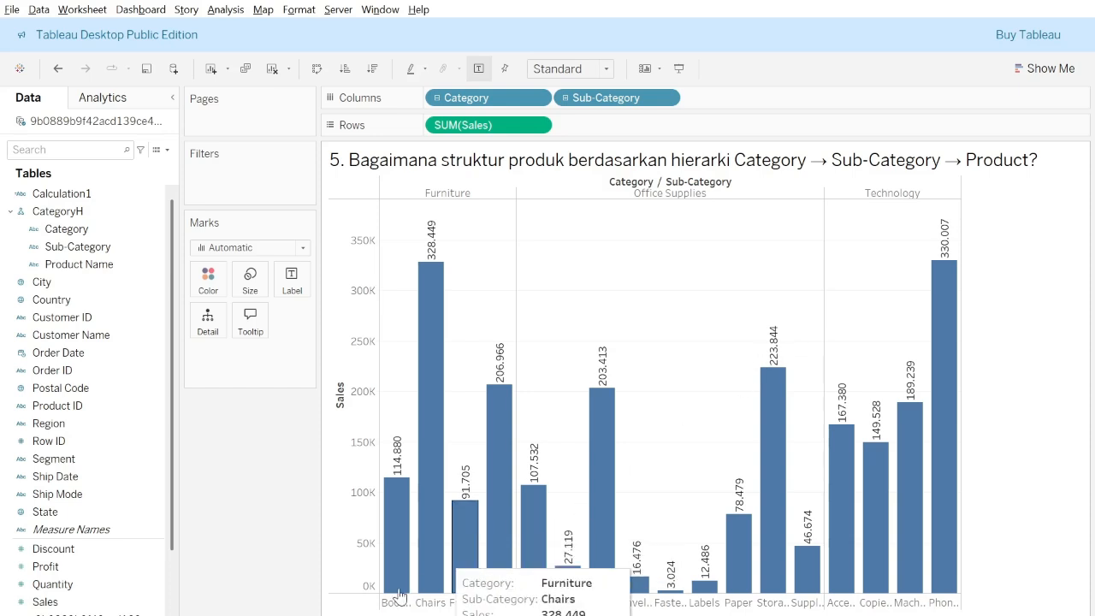
Open the question 6 worksheet and place Sub-Category on columns.
{"action": "left_click", "coordinate": [380, 615]}
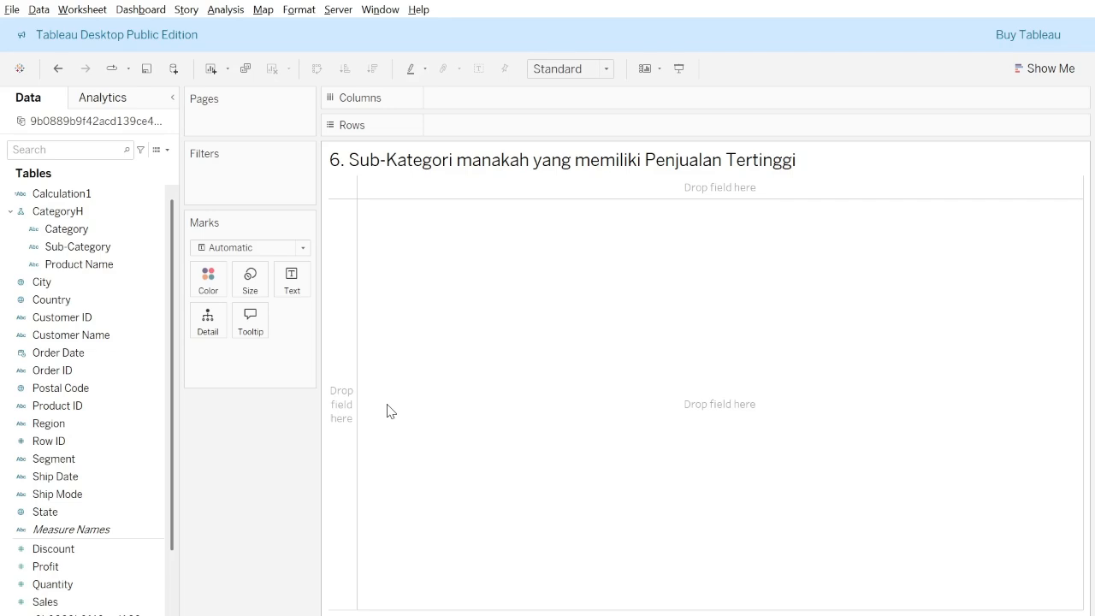
{"action": "left_click", "coordinate": [71, 249]}
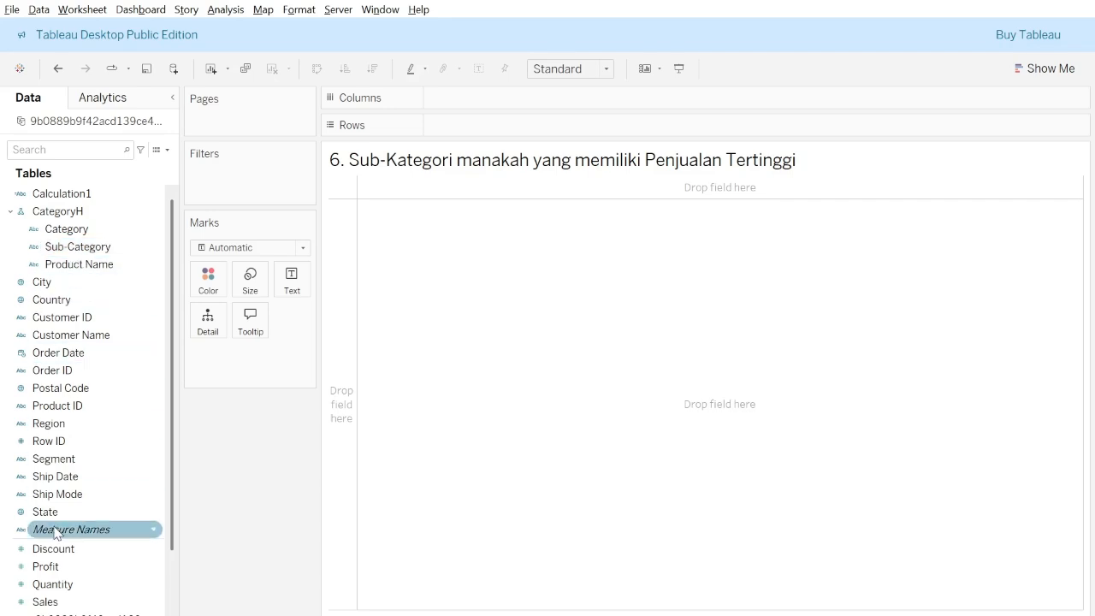
{"action": "left_click", "coordinate": [71, 250]}
{"action": "left_click_drag", "start_coordinate": [71, 249], "coordinate": [473, 99]}
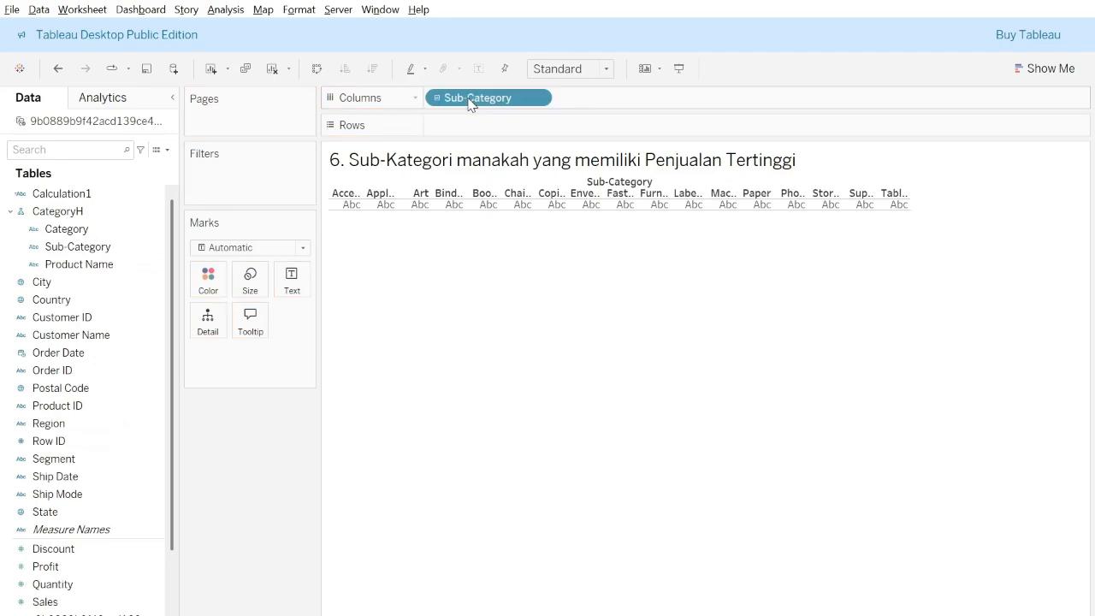
Add Sales to rows with mark labels shown, and sort the sub-category bars in descending order of sales.
{"action": "left_click", "coordinate": [36, 567]}
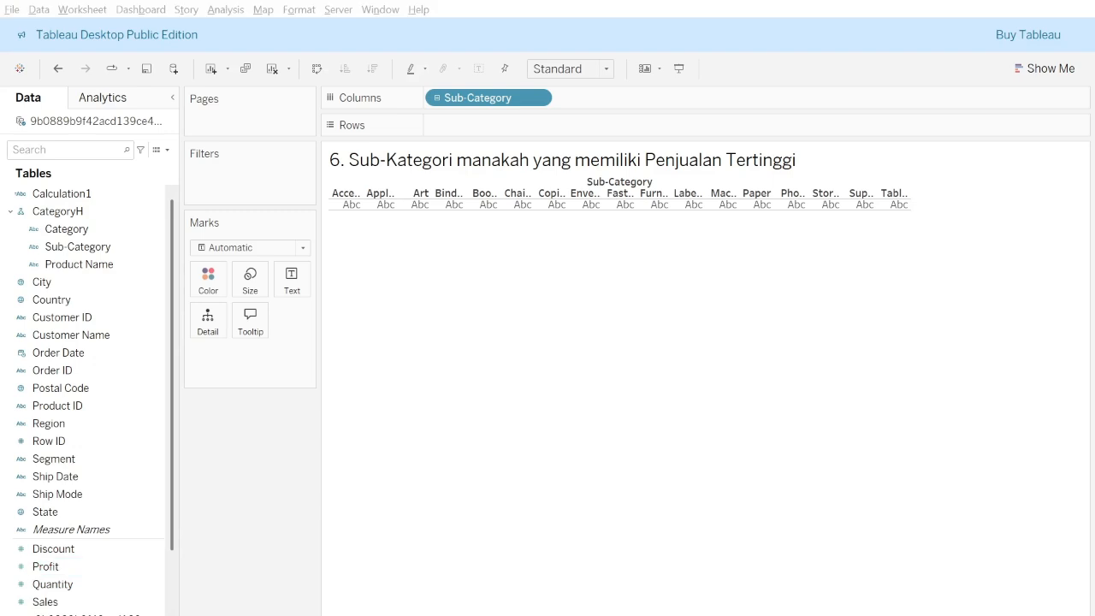
{"action": "left_click", "coordinate": [35, 569]}
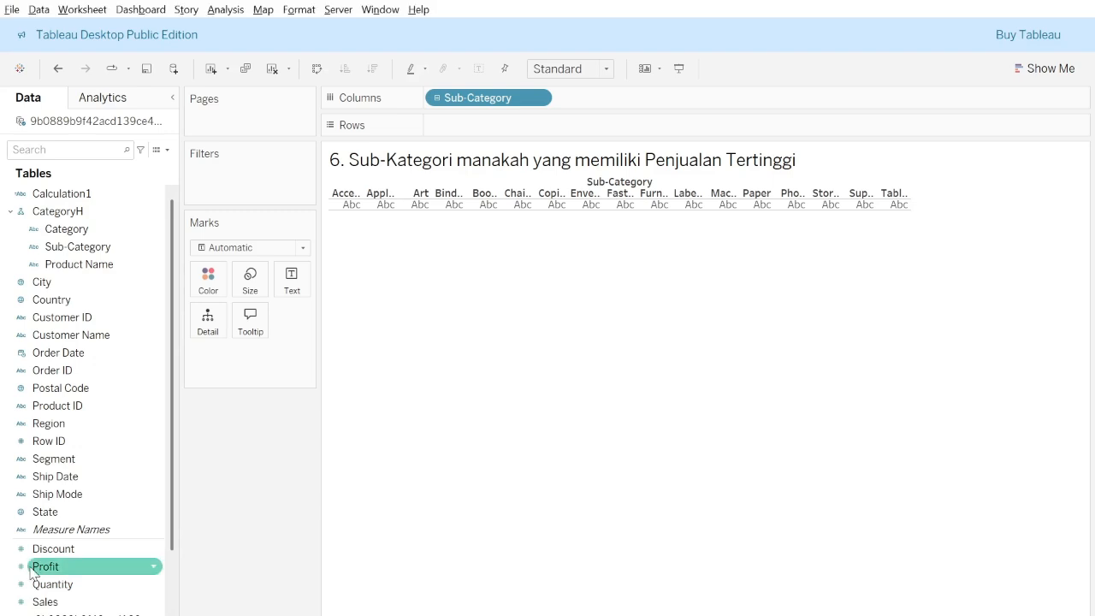
{"action": "left_click_drag", "start_coordinate": [36, 602], "coordinate": [477, 132]}
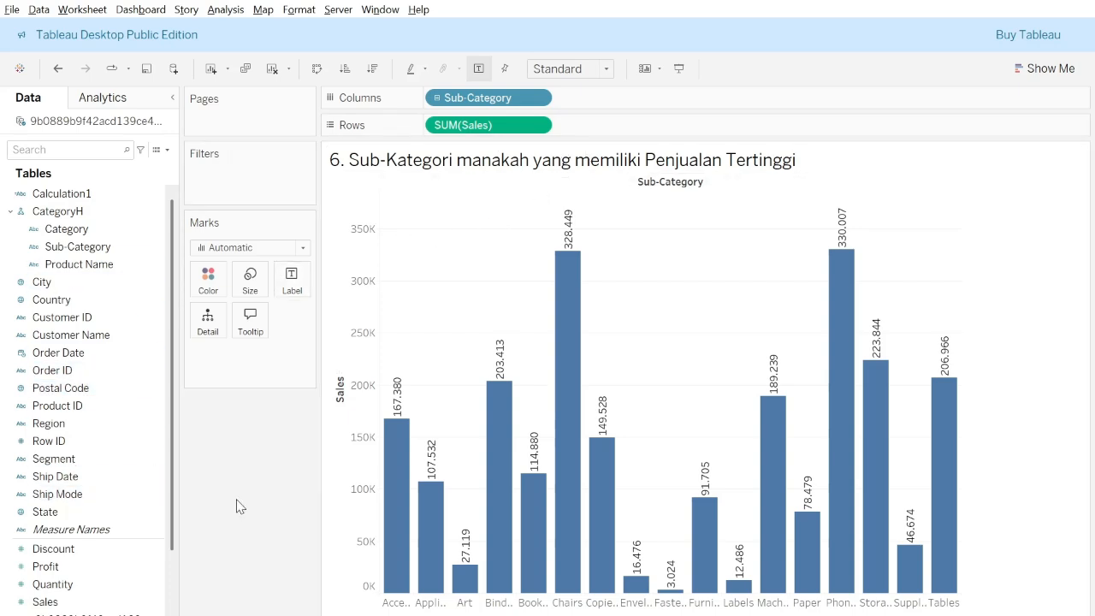
{"action": "left_click", "coordinate": [377, 72]}
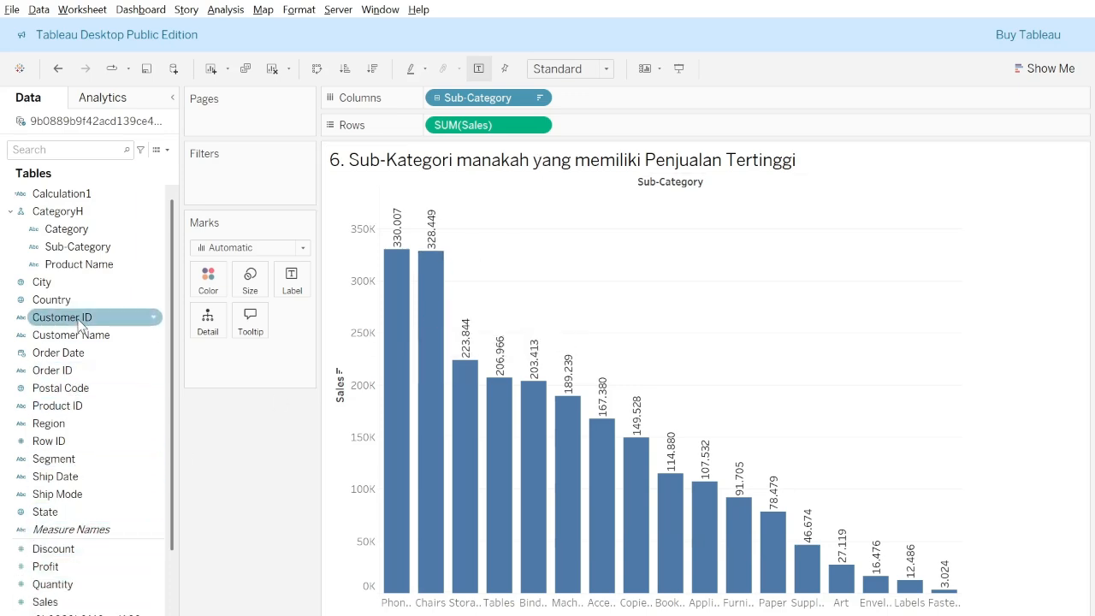
Add a Sub-Category filter that keeps only the top five sub-categories by sales.
{"action": "left_click_drag", "start_coordinate": [85, 247], "coordinate": [232, 177]}
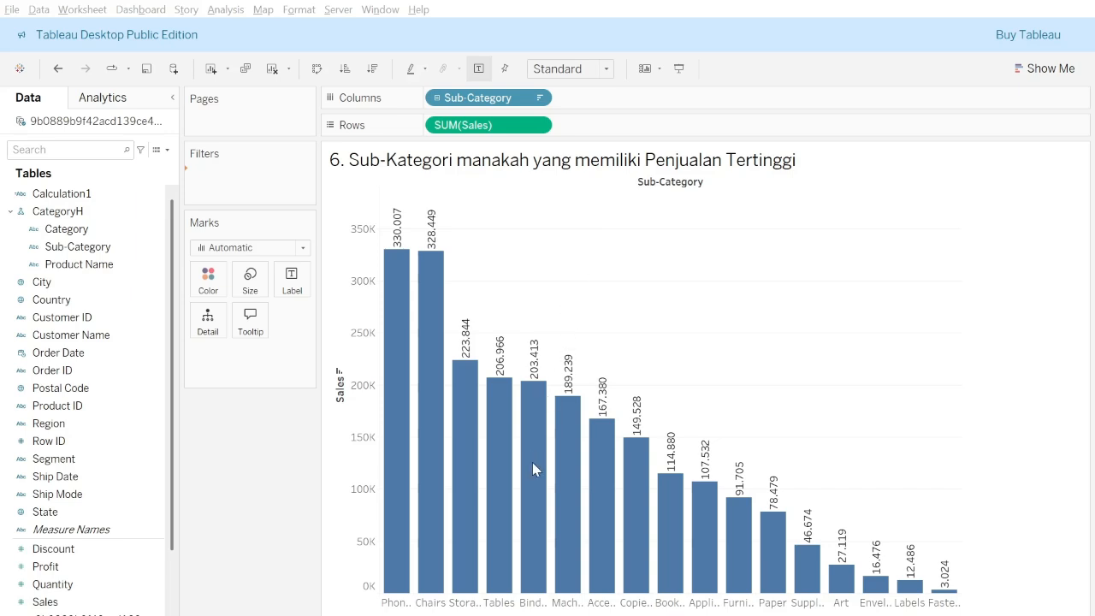
{"action": "left_click", "coordinate": [526, 534]}
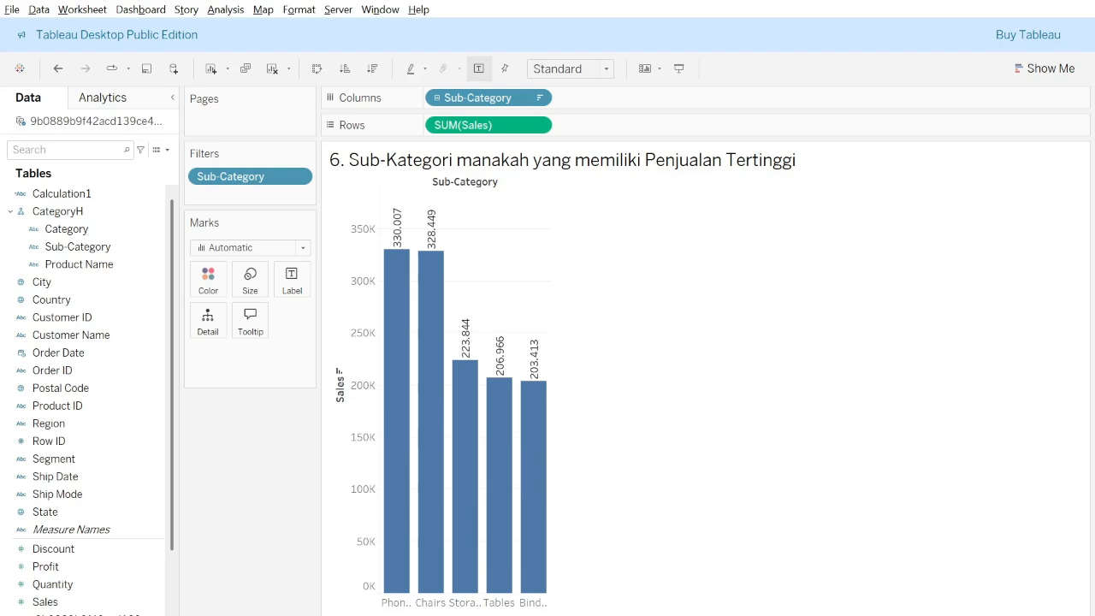
{"action": "key", "text": "alt+Tab"}
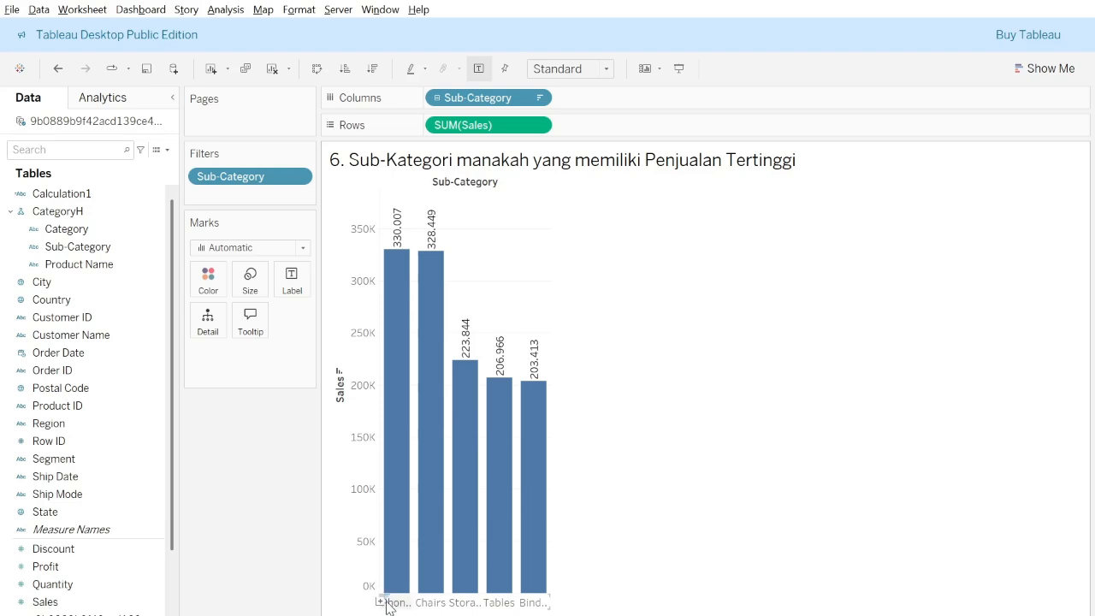
Open the question 7 worksheet about products in the "High Sales - Low Profit" group.
{"action": "key", "text": "ctrl+Tab"}
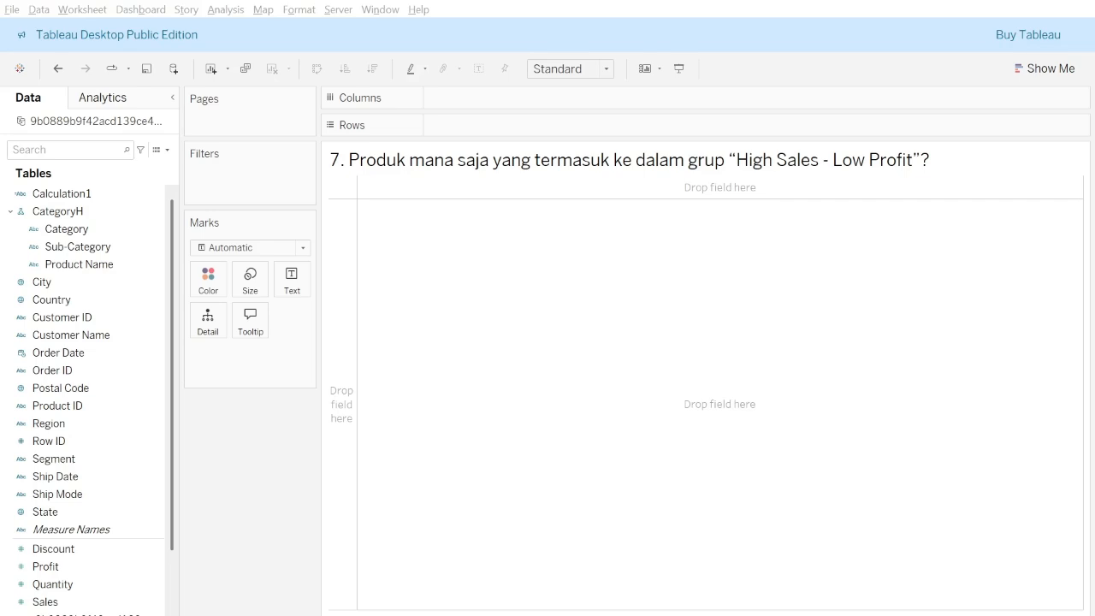
{"action": "left_click", "coordinate": [453, 386]}
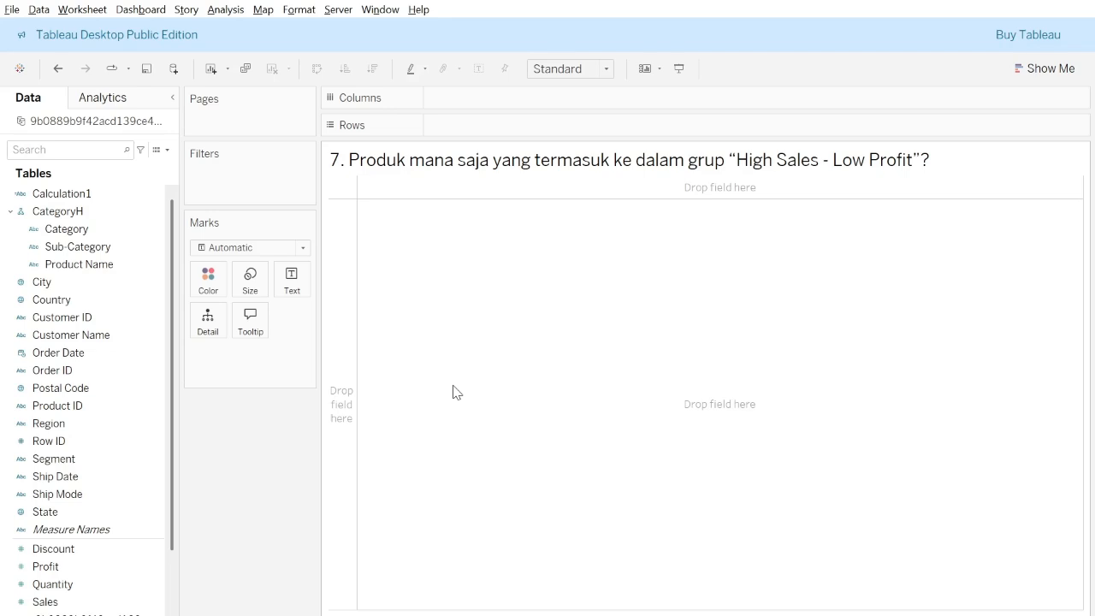
Delete the existing Calculation1 field and recreate it as a calculated field classifying records into high or low sales and profit groups.
{"action": "key", "text": "alt+Tab"}
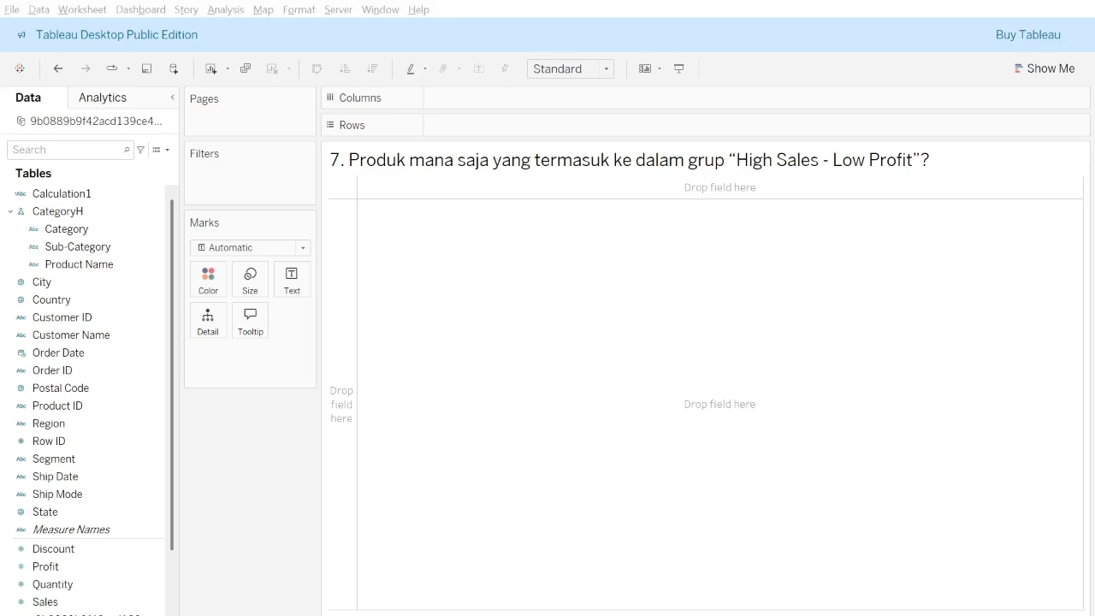
{"action": "key", "text": "Delete"}
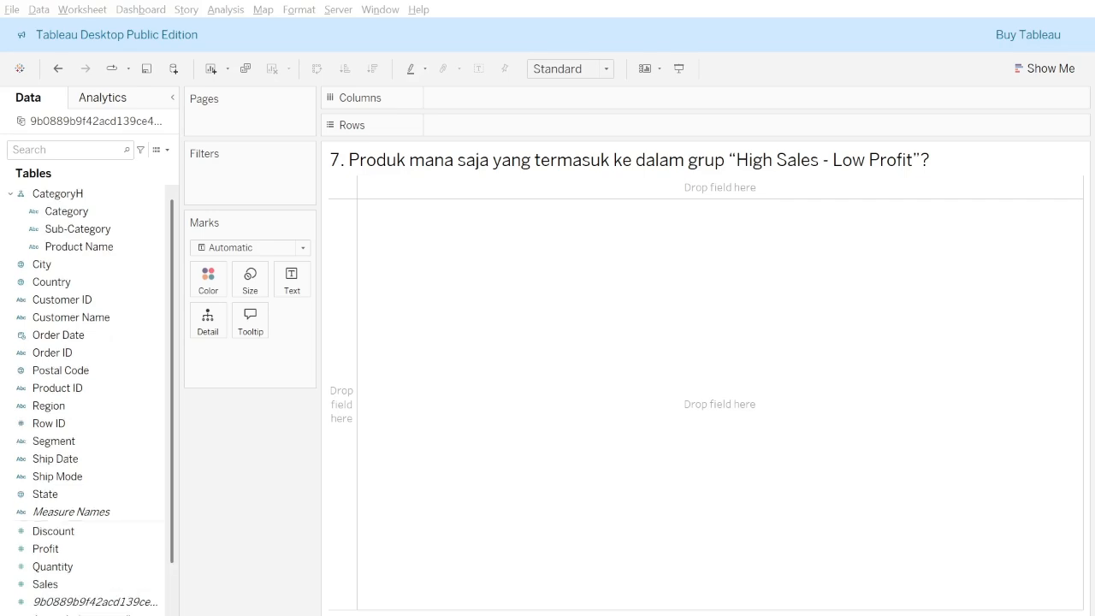
{"action": "left_click", "coordinate": [1072, 498]}
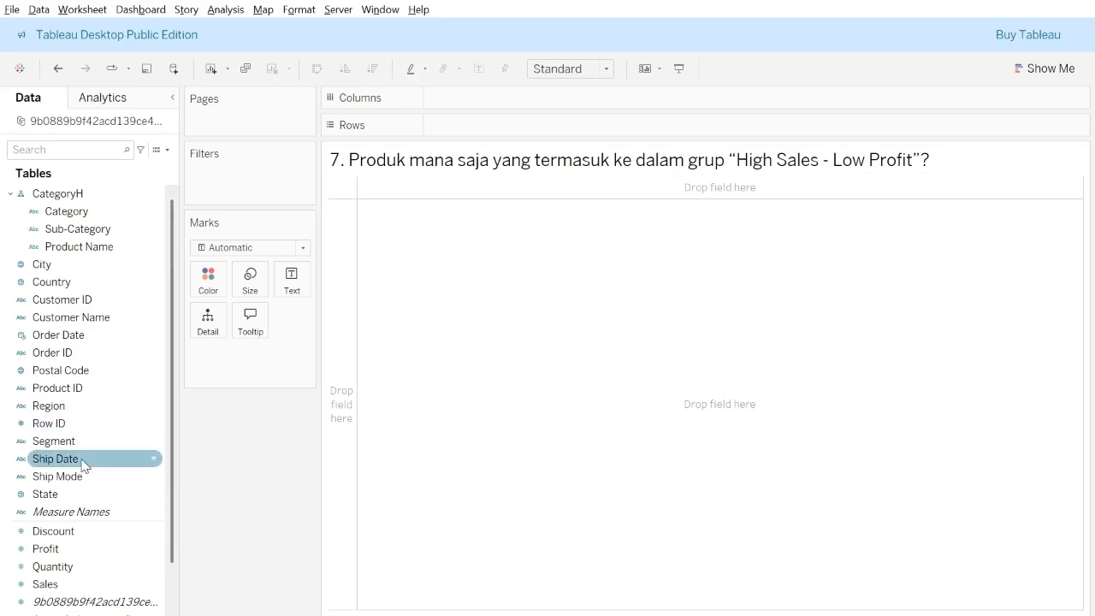
{"action": "left_click", "coordinate": [83, 590]}
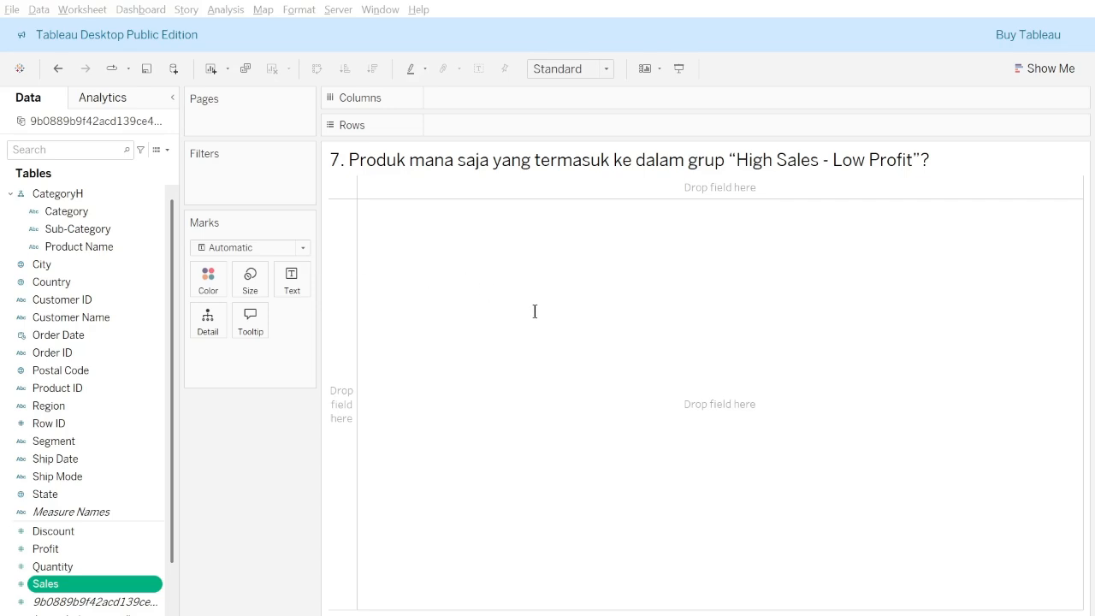
{"action": "left_click", "coordinate": [716, 390]}
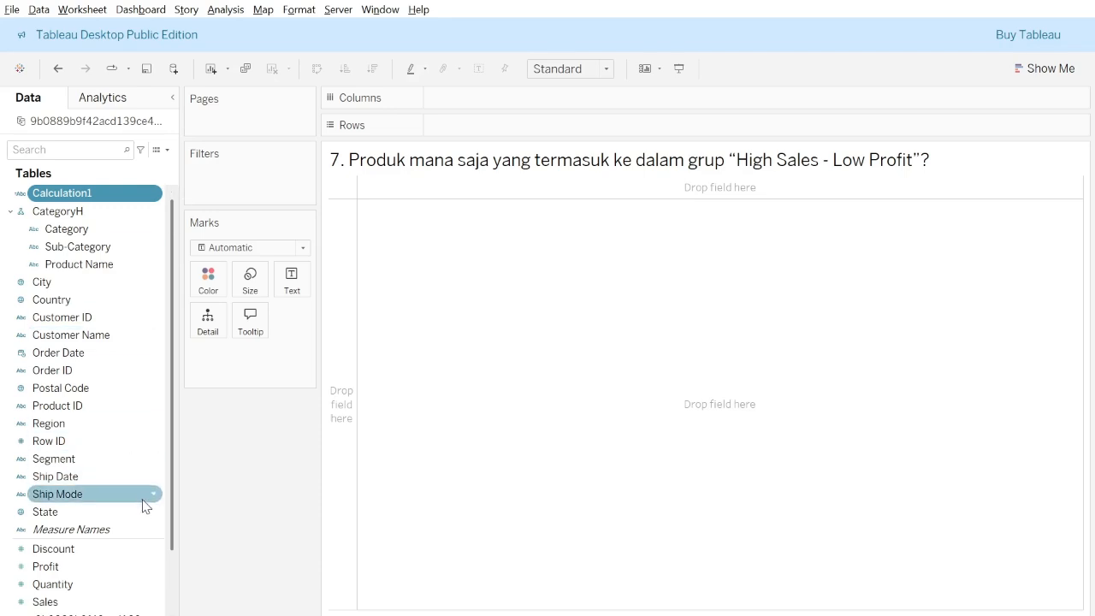
Build a scatter plot with Sales on columns and Profit on rows.
{"action": "scroll", "coordinate": [112, 525], "scroll_direction": "down", "scroll_amount": 2}
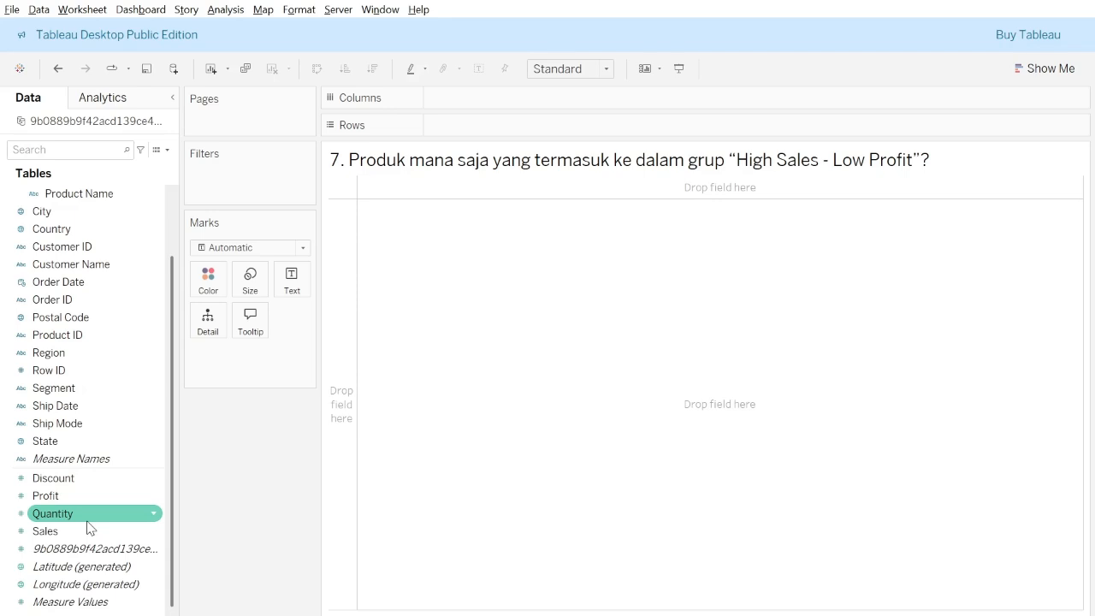
{"action": "left_click_drag", "start_coordinate": [97, 531], "coordinate": [497, 106]}
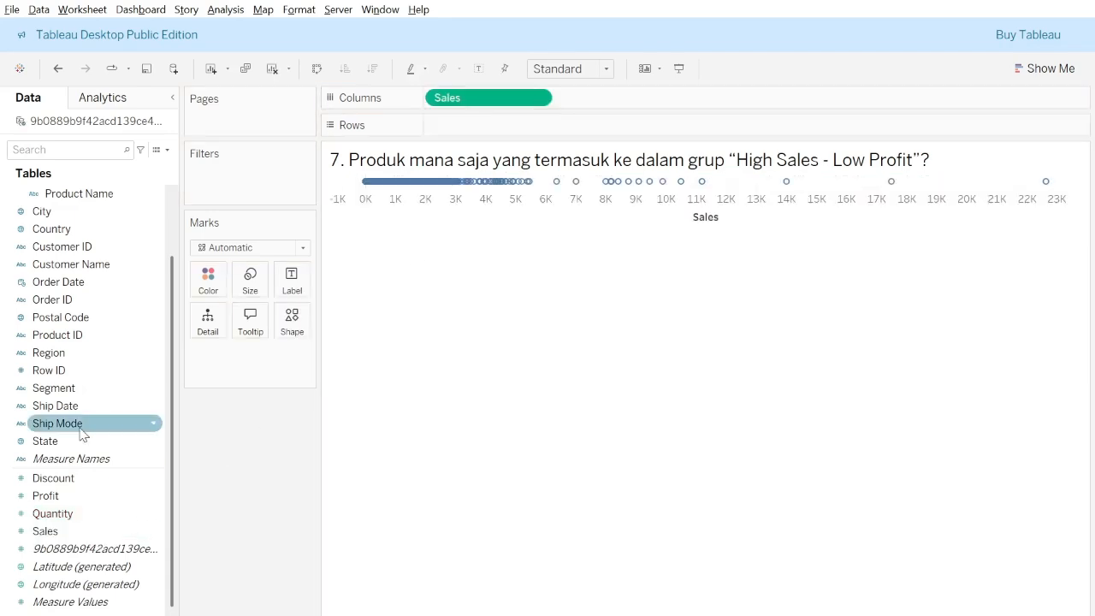
{"action": "left_click_drag", "start_coordinate": [41, 498], "coordinate": [454, 131]}
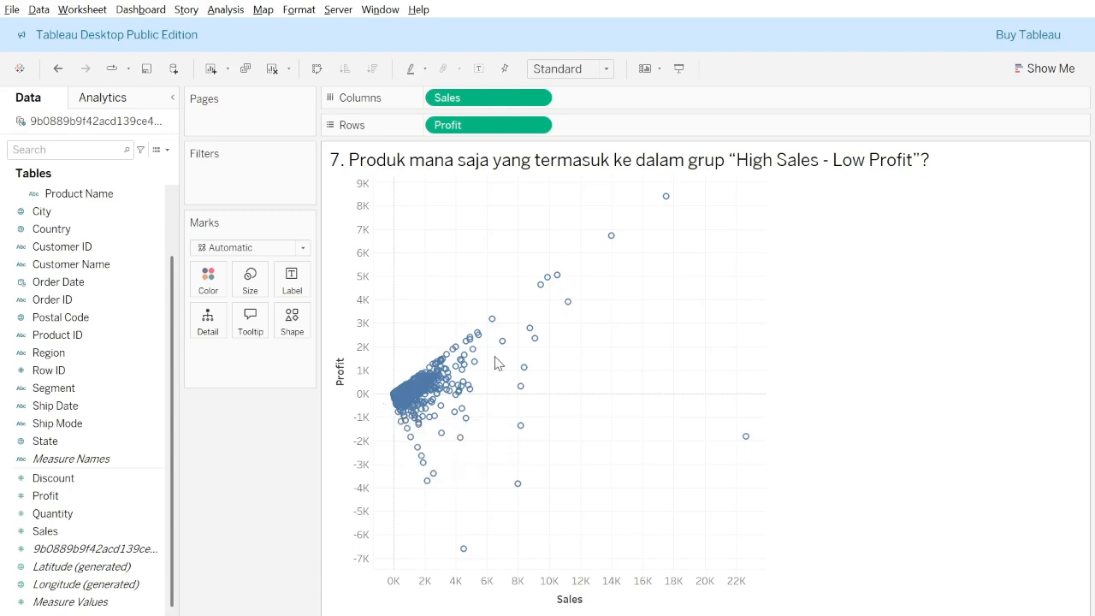
Color the scatter plot marks by the Calculation1 sales and profit group.
{"action": "left_click", "coordinate": [88, 196]}
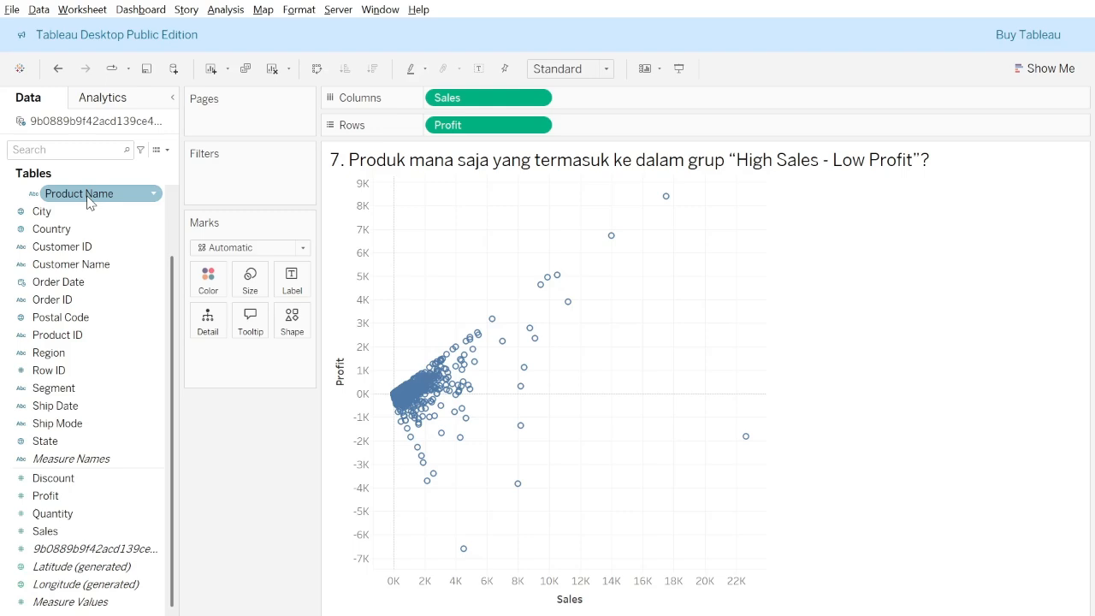
{"action": "scroll", "coordinate": [90, 198], "scroll_direction": "up", "scroll_amount": 2}
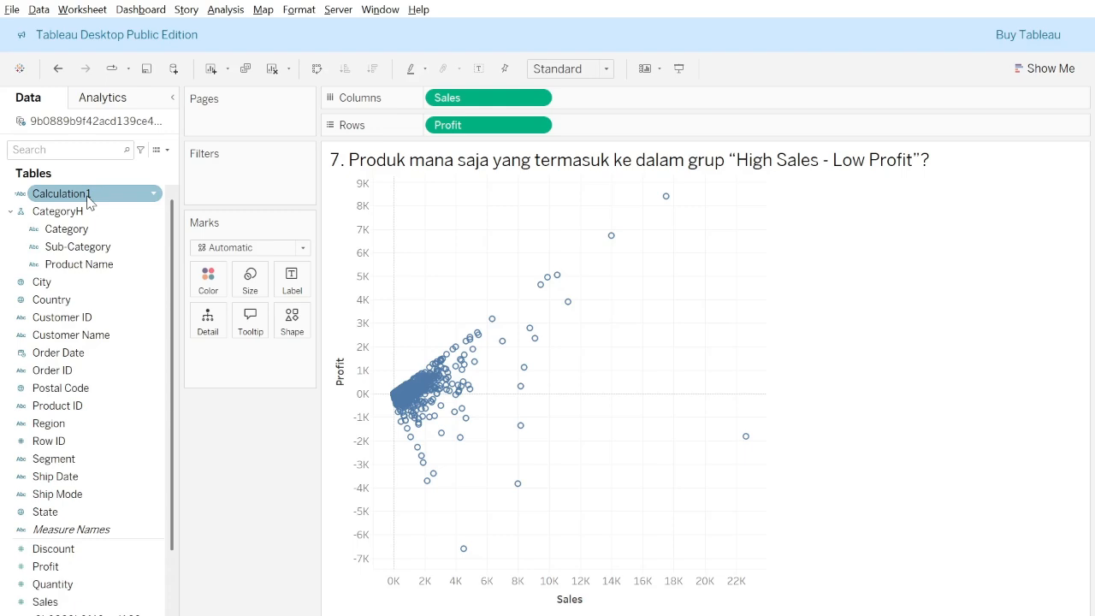
{"action": "left_click_drag", "start_coordinate": [69, 195], "coordinate": [210, 291]}
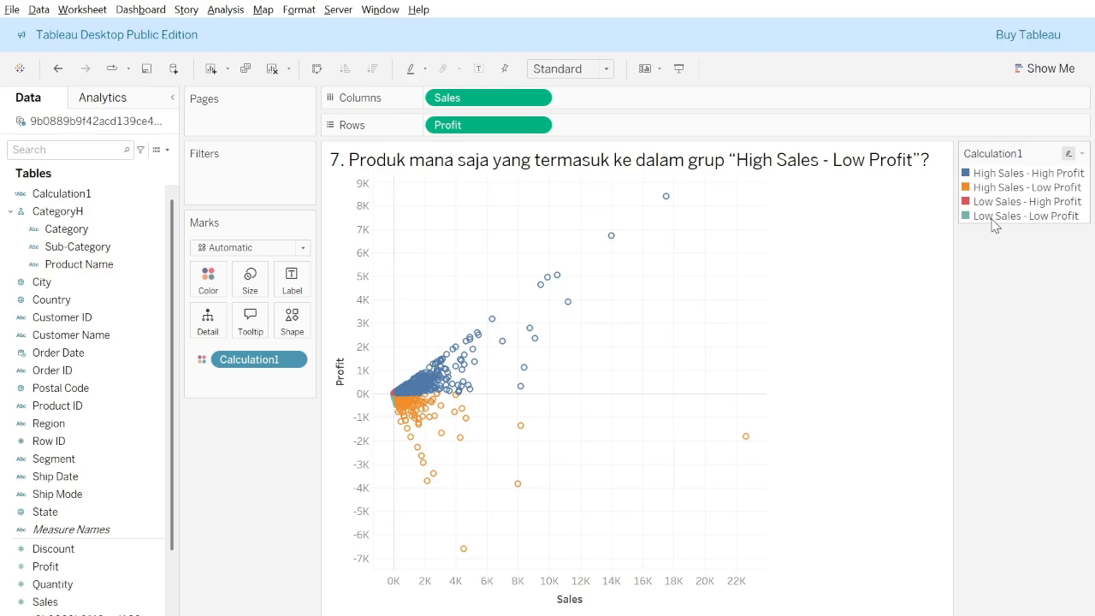
Examine the colored sales and profit groups close up around the scatter plot's origin, including High Sales - Low Profit.
{"action": "mouse_move", "coordinate": [417, 391]}
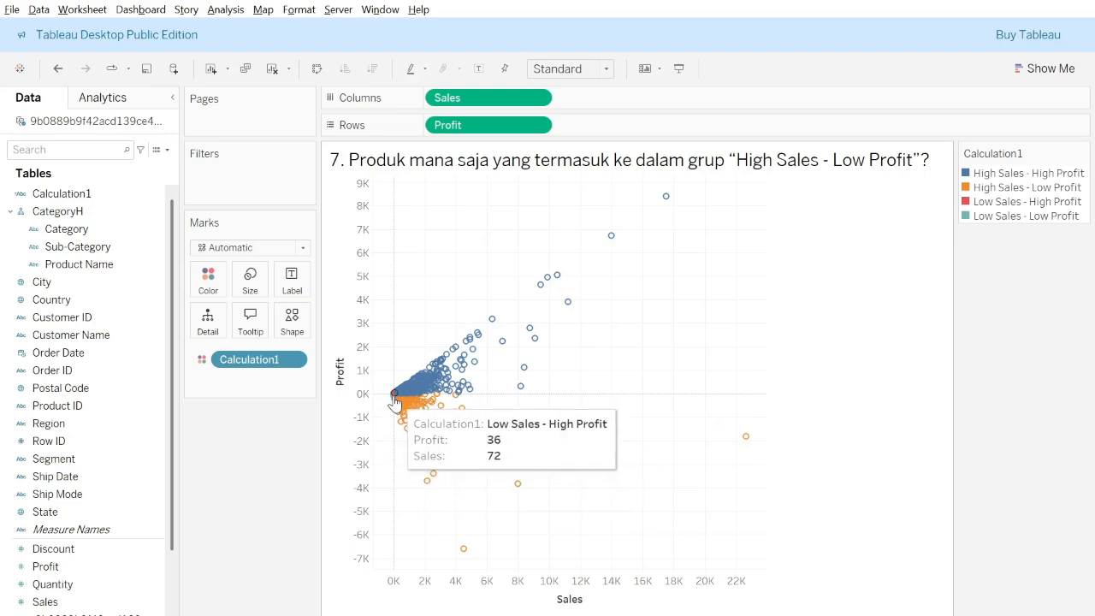
{"action": "scroll", "coordinate": [393, 402], "scroll_direction": "up", "scroll_amount": 4}
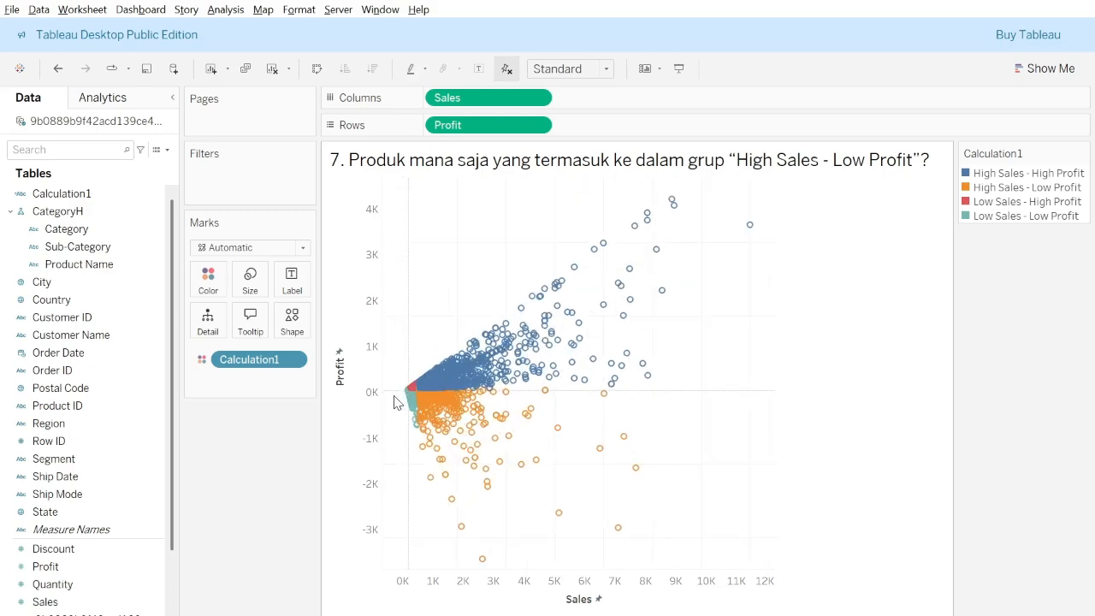
{"action": "scroll", "coordinate": [393, 400], "scroll_direction": "up", "scroll_amount": 3}
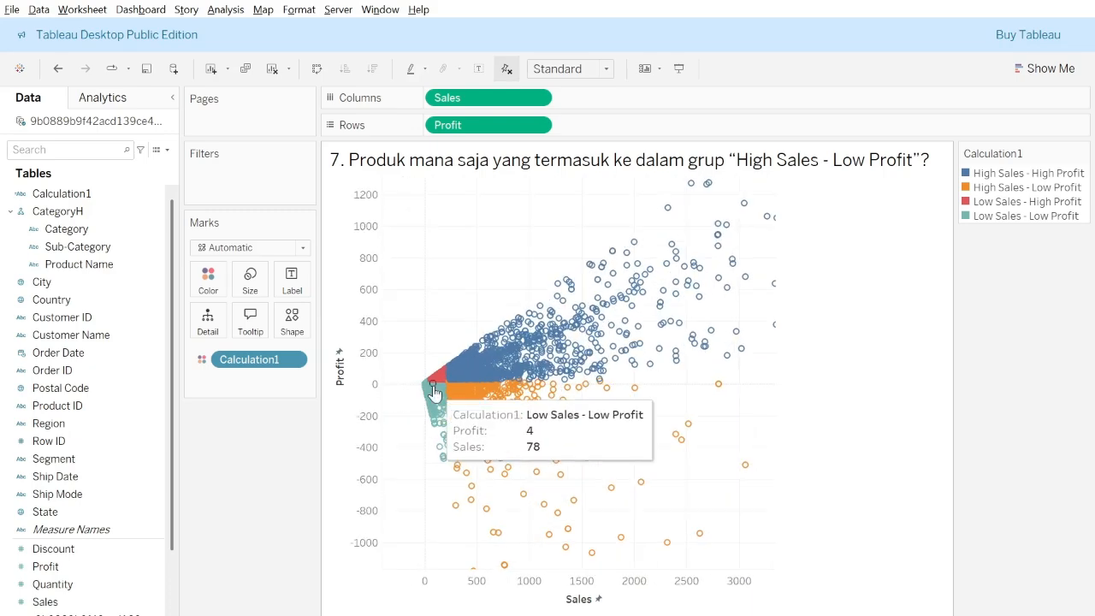
{"action": "scroll", "coordinate": [402, 398], "scroll_direction": "up", "scroll_amount": 3}
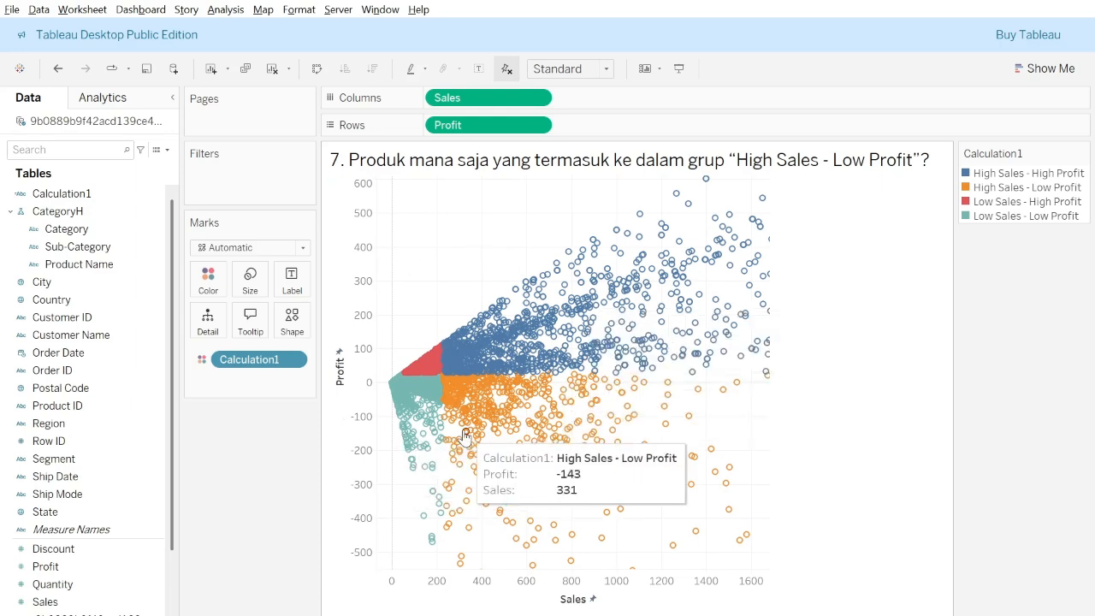
{"action": "key", "text": "alt+Tab"}
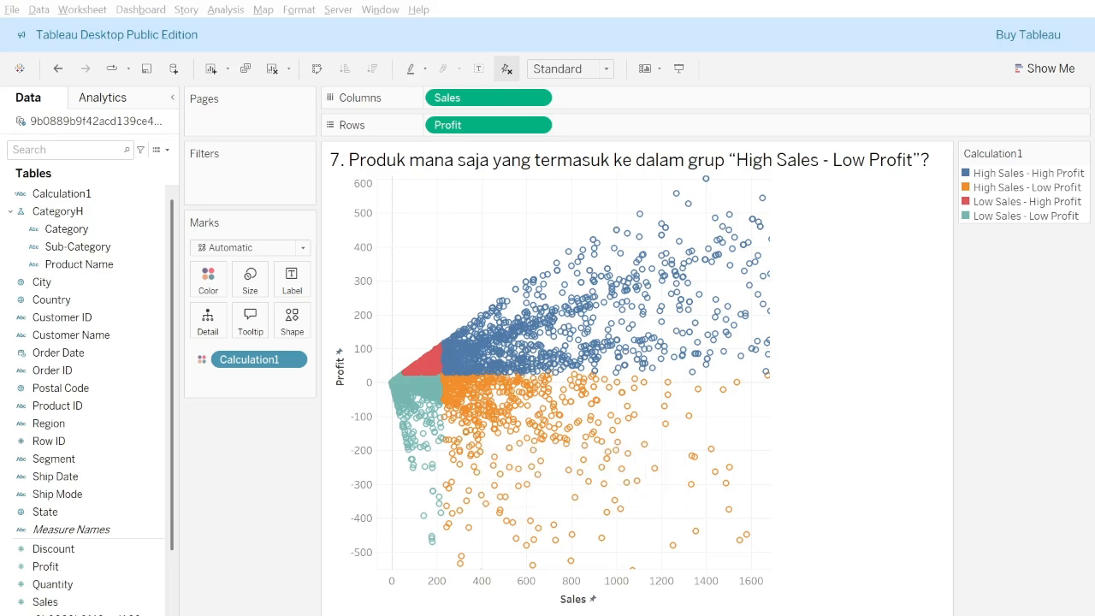